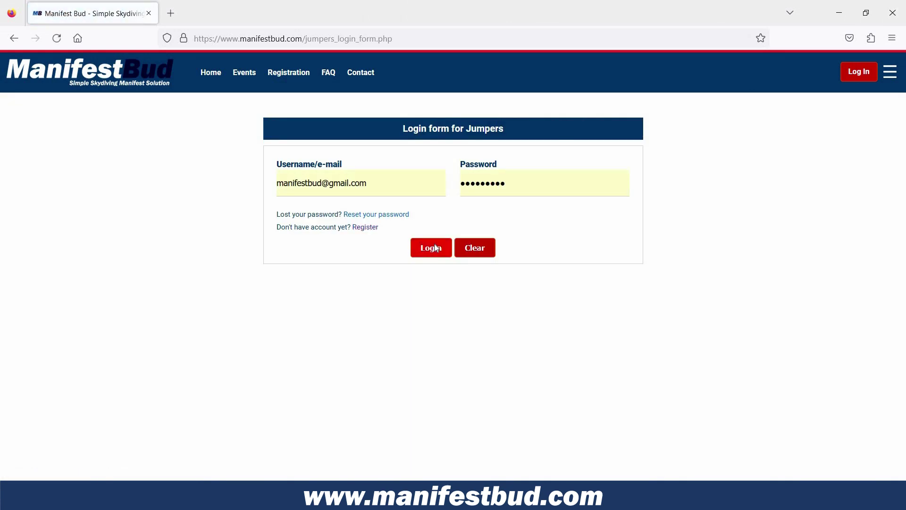
# - Log in as the jumper and save the profile with reference number 100
pyautogui.click(249, 71)
pyautogui.scroll(-3, 455, 281)
pyautogui.scroll(5, 455, 282)
pyautogui.doubleClick(493, 197)
pyautogui.write('100')
pyautogui.scroll(-10, 339, 331)
pyautogui.click(339, 406)
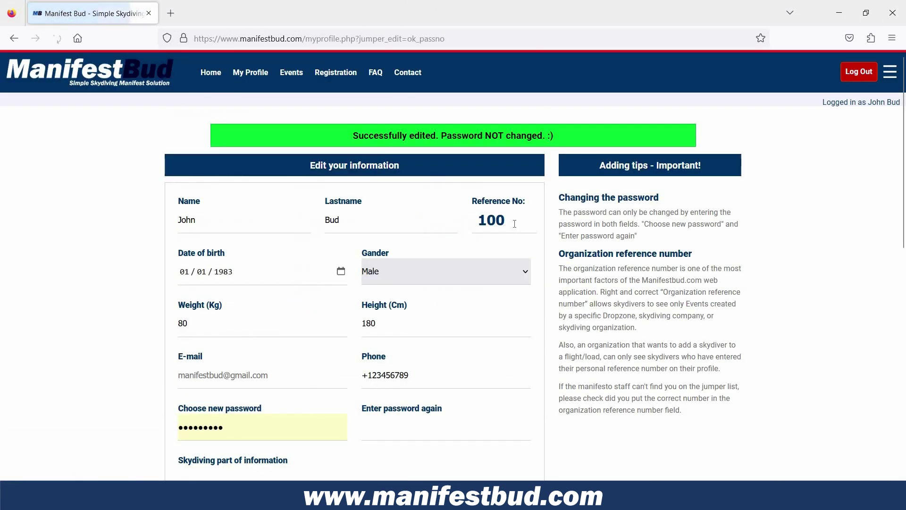
# - Change the reference number back to 129 and save the profile
pyautogui.doubleClick(490, 220)
pyautogui.write('129')
pyautogui.scroll(-10, 350, 404)
pyautogui.click(333, 402)
# - Browse the events list, Tomorrow's load list and the FAQ page
pyautogui.click(291, 72)
pyautogui.click(25, 174)
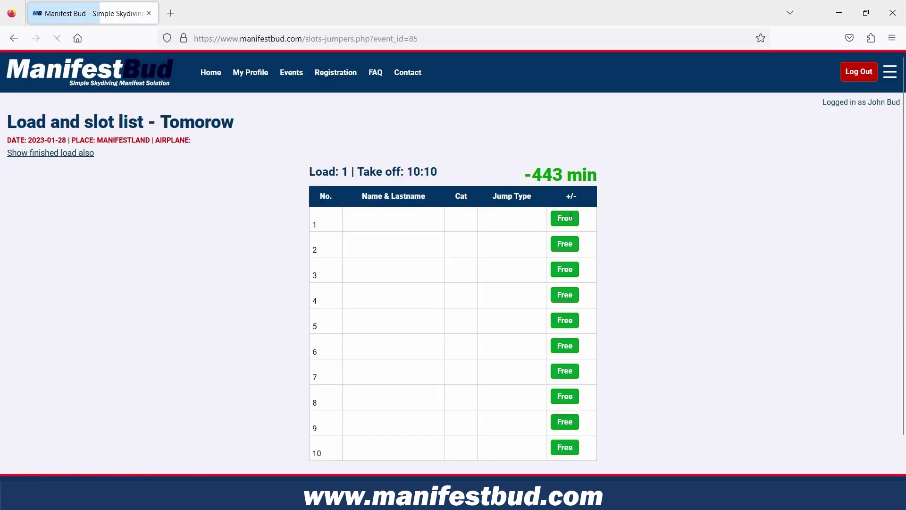
pyautogui.click(293, 73)
pyautogui.click(377, 73)
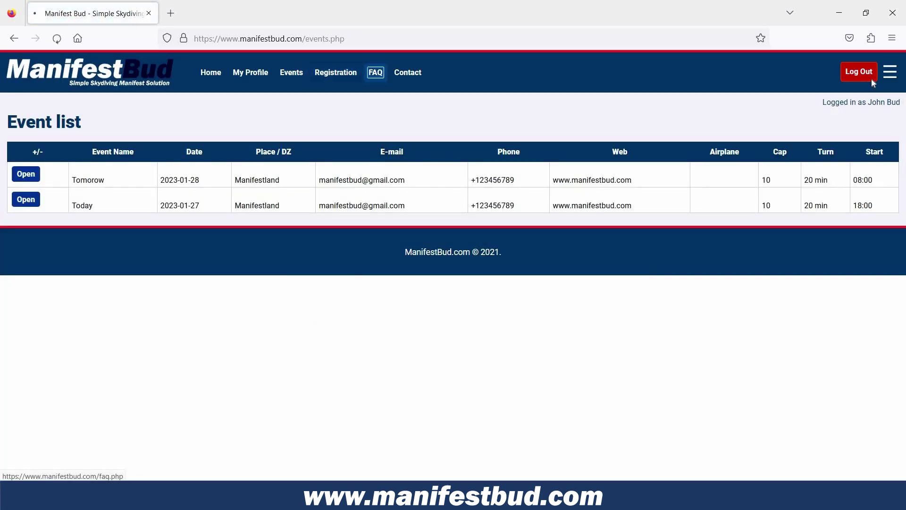
# - Log out of the jumper account and bring up the business owner login form
pyautogui.click(863, 75)
pyautogui.click(873, 78)
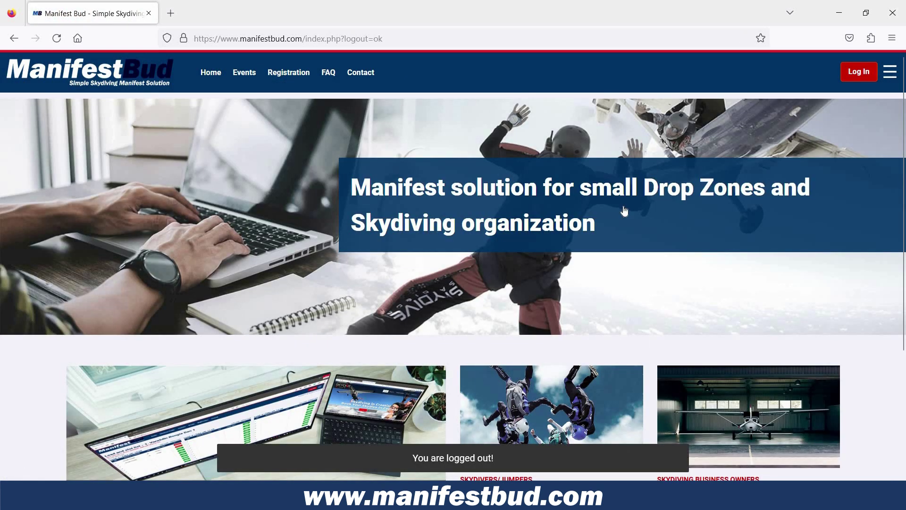
pyautogui.click(552, 141)
# - Log in as the organization, review its registered jumpers, and open Tomorrow's event
pyautogui.click(431, 247)
pyautogui.click(316, 70)
pyautogui.scroll(-2, 334, 89)
pyautogui.scroll(2, 334, 90)
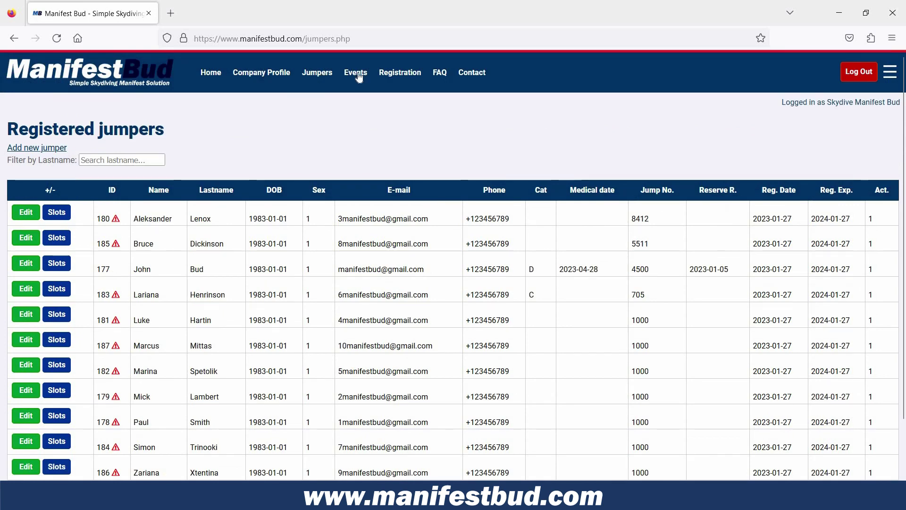
pyautogui.click(356, 73)
pyautogui.click(87, 186)
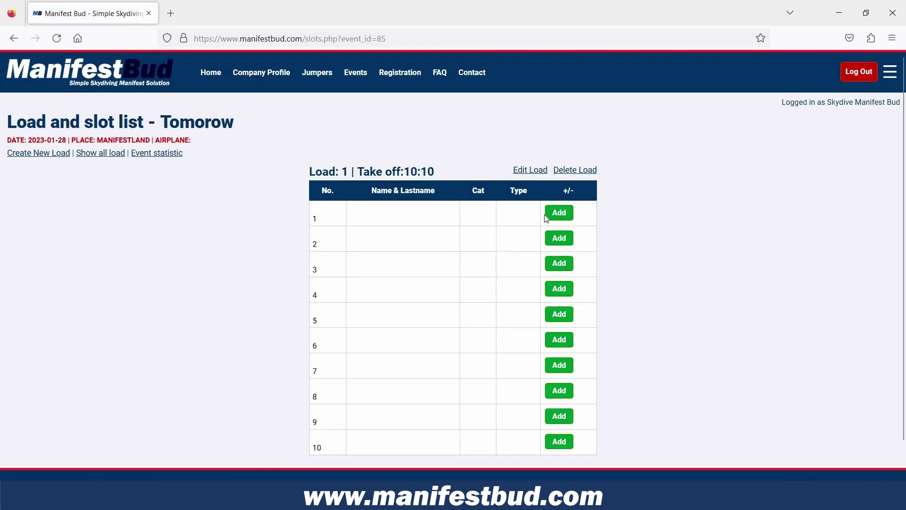
# - Fill Load 1 slot 1 with a Tandem jumper noted 'passinger'
pyautogui.click(555, 211)
pyautogui.click(31, 257)
pyautogui.click(446, 186)
pyautogui.click(233, 235)
pyautogui.write('passinger')
pyautogui.click(338, 274)
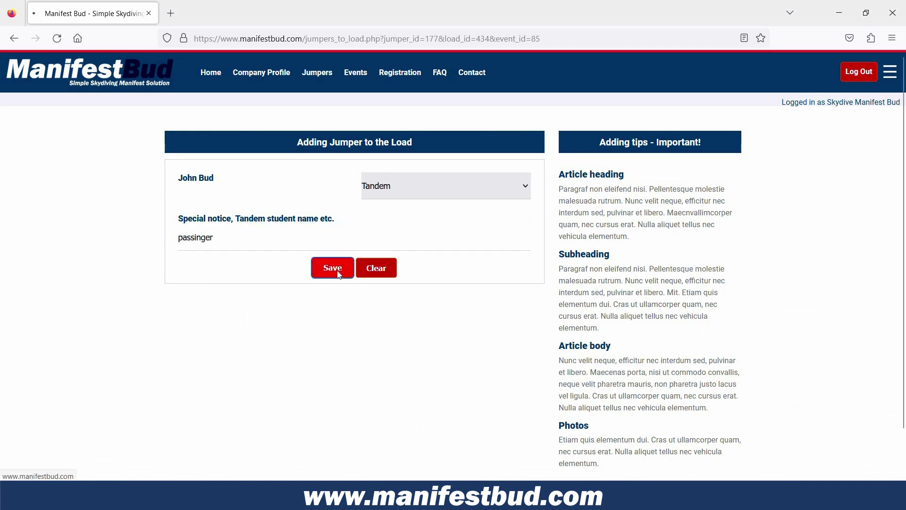
# - Add Single-jump jumpers to Load 1 slots 3 and 4
pyautogui.click(555, 263)
pyautogui.click(26, 200)
pyautogui.click(333, 268)
pyautogui.click(446, 186)
pyautogui.click(378, 211)
pyautogui.click(321, 275)
pyautogui.click(555, 291)
pyautogui.click(26, 383)
pyautogui.click(446, 185)
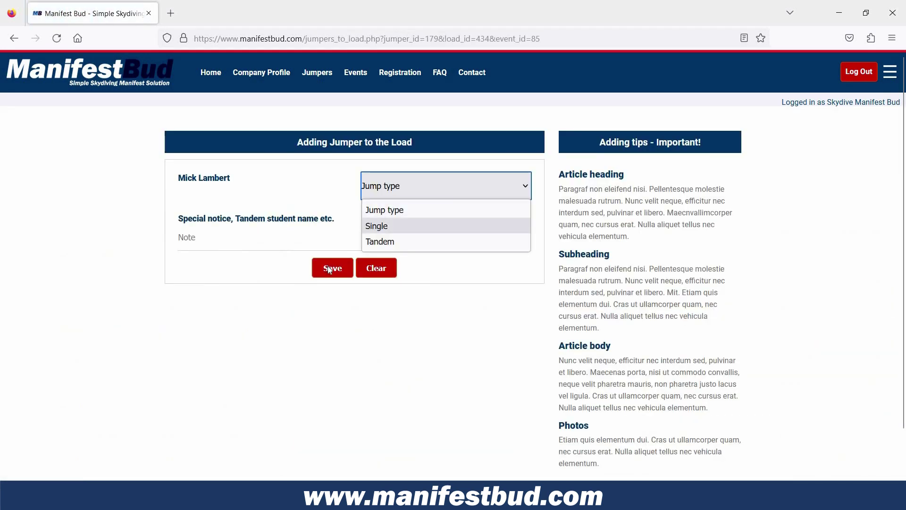
pyautogui.click(377, 225)
pyautogui.click(333, 268)
# - Create Load 2 at 10:30 and add a Single jumper to its first slot
pyautogui.click(39, 153)
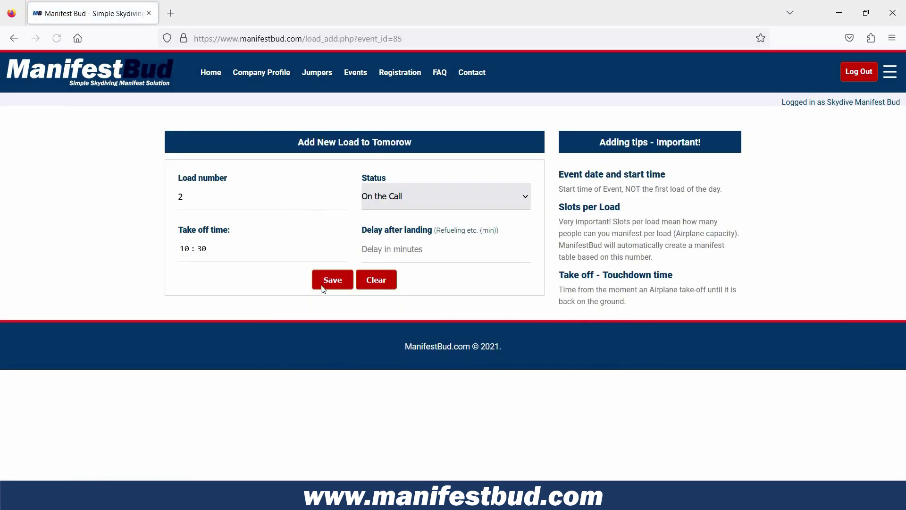
pyautogui.click(318, 280)
pyautogui.click(710, 212)
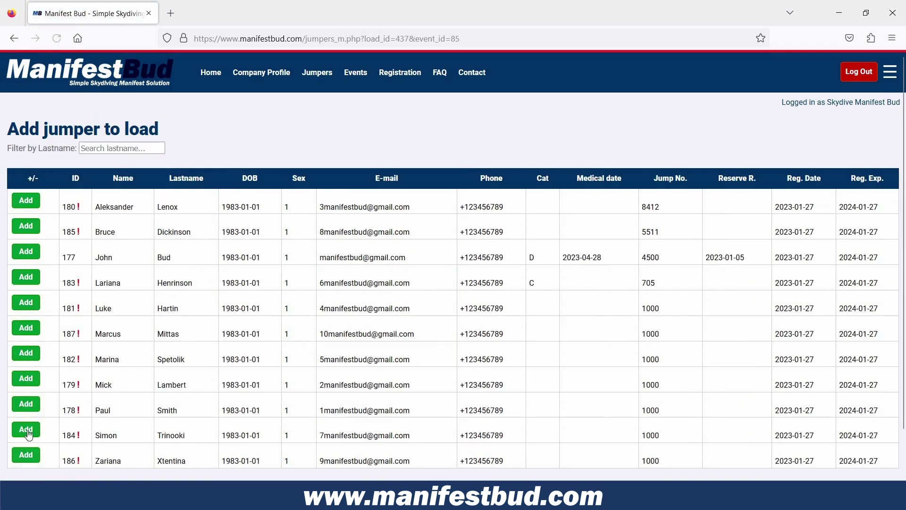
pyautogui.click(26, 430)
pyautogui.click(383, 185)
pyautogui.click(333, 268)
# - Add a Tandem jumper to the next Load 2 slot with the note 'Mary'
pyautogui.click(706, 237)
pyautogui.click(26, 203)
pyautogui.click(391, 186)
pyautogui.click(377, 239)
pyautogui.click(269, 238)
pyautogui.write('mary')
pyautogui.click(182, 237)
pyautogui.press('BackSpace')
pyautogui.write('M')
pyautogui.click(349, 276)
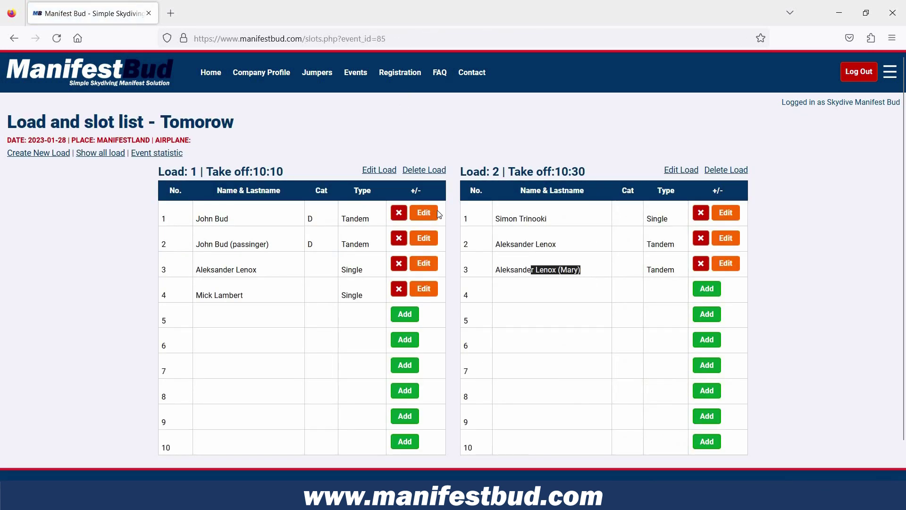
# - Note Load 1's first slot as 'Name of tandem', then replace it with 'Video + Photos'
pyautogui.click(424, 212)
pyautogui.click(212, 239)
pyautogui.write('Name of tandem')
pyautogui.click(333, 272)
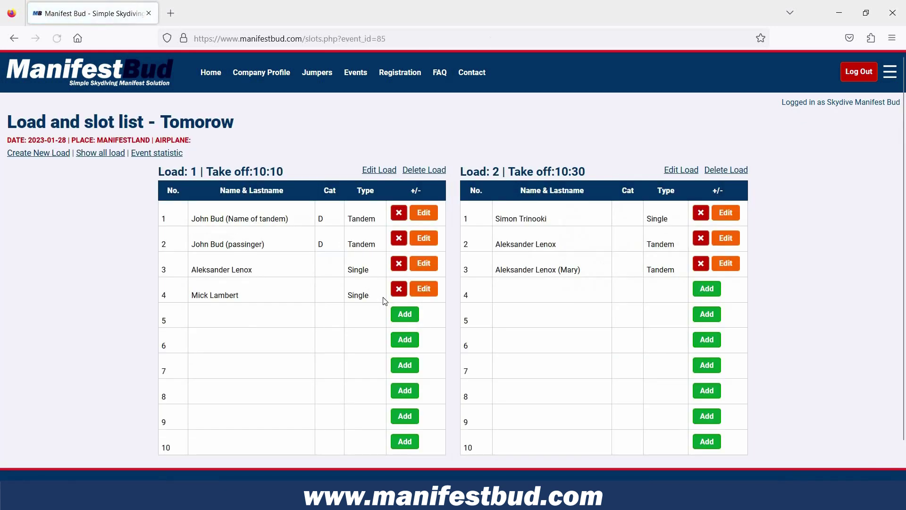
pyautogui.click(424, 213)
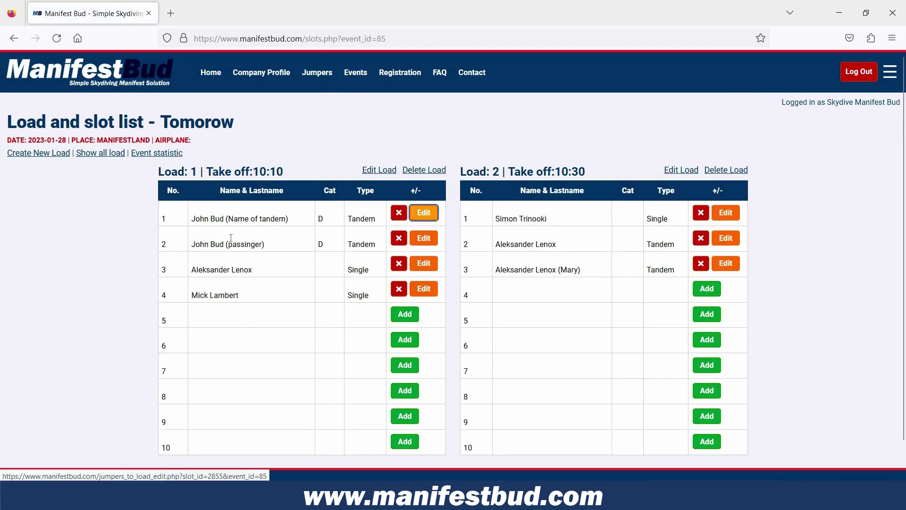
pyautogui.hotkey('ctrl', 'a')
pyautogui.write('Video + Photos')
pyautogui.click(333, 268)
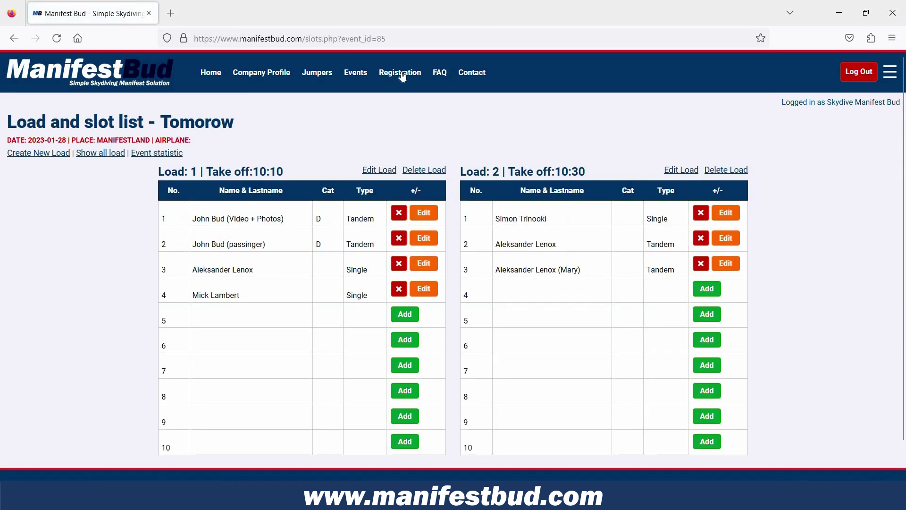
# - Remove the extra trailing digit from the organization's address, save, and return home
pyautogui.click(262, 72)
pyautogui.doubleClick(423, 197)
pyautogui.click(431, 250)
pyautogui.press('BackSpace')
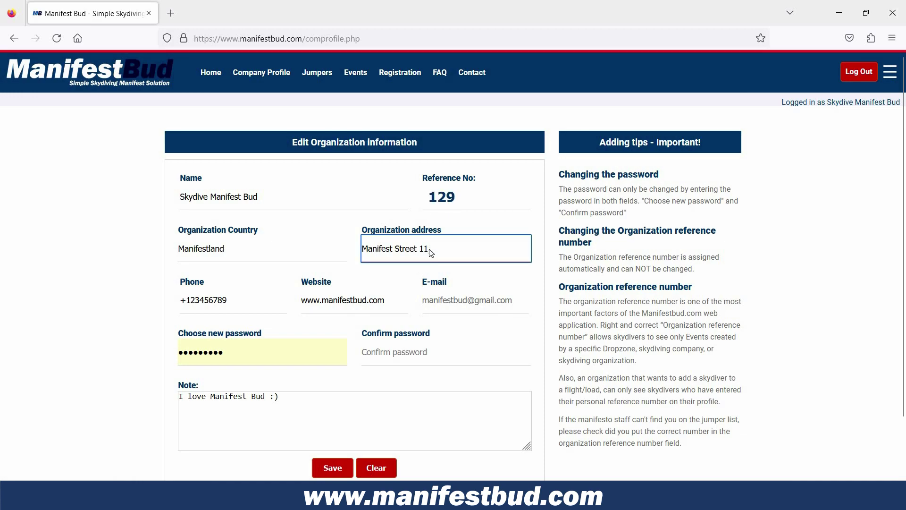
pyautogui.press('Return')
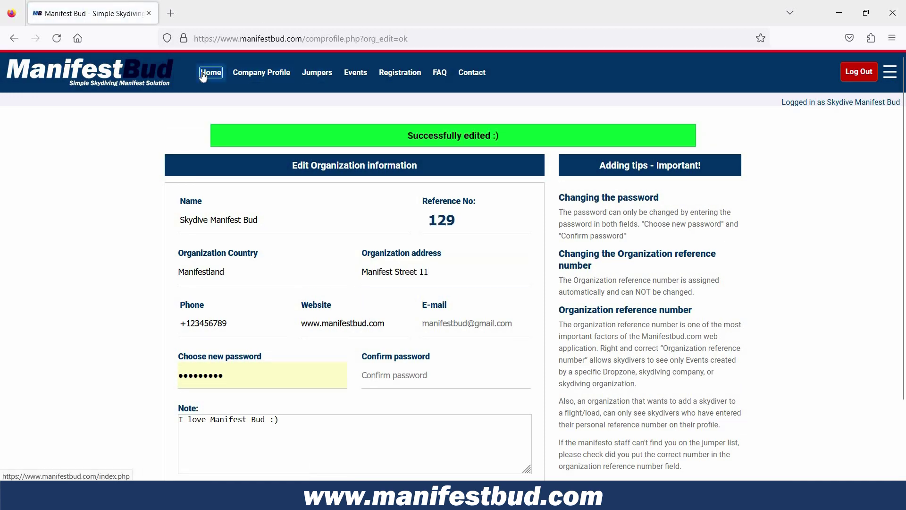
pyautogui.click(204, 77)
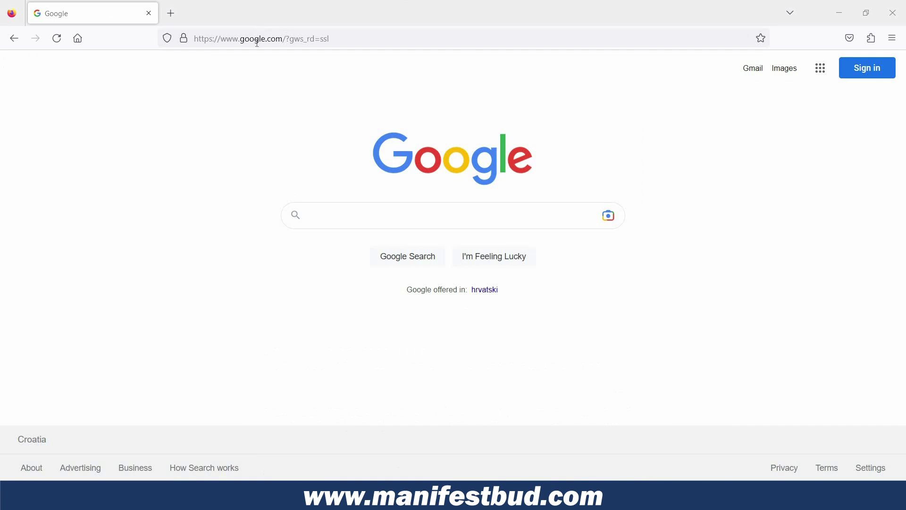
# - Go to manifestbud.com through the address bar
pyautogui.click(258, 43)
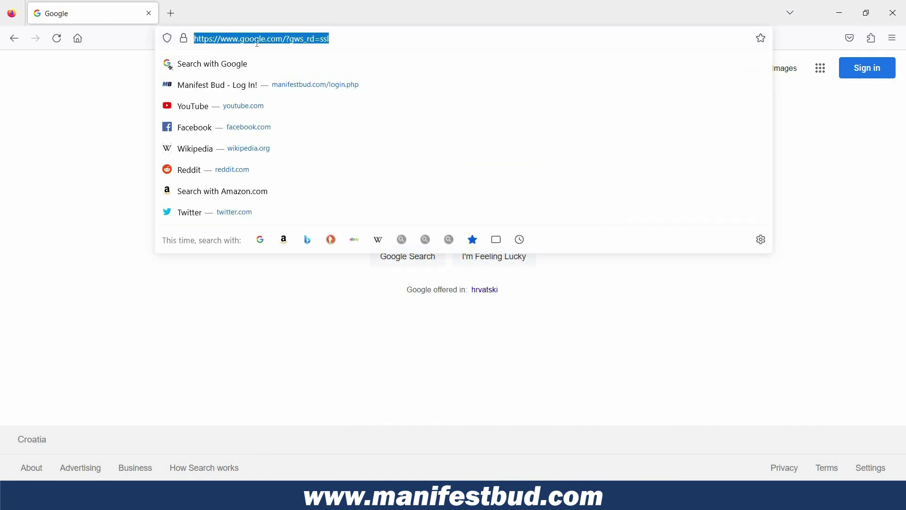
pyautogui.write('manifestbud.com')
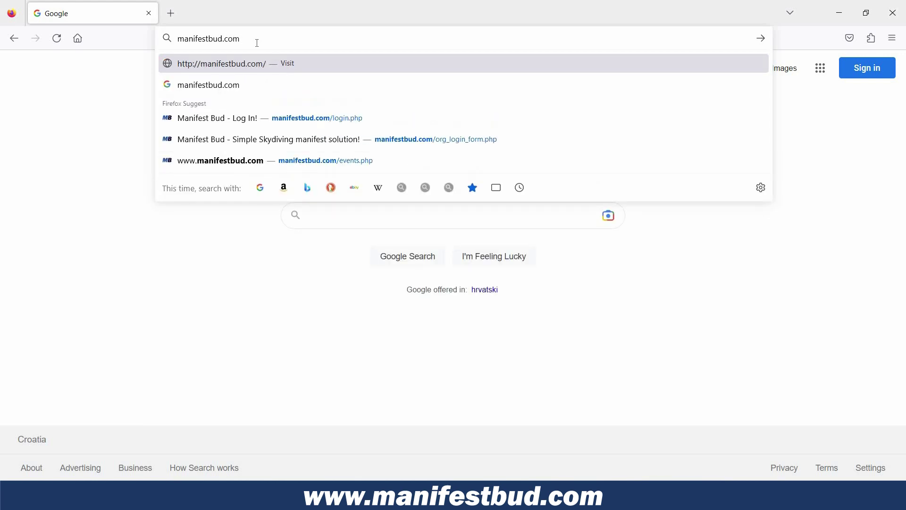
pyautogui.press('Return')
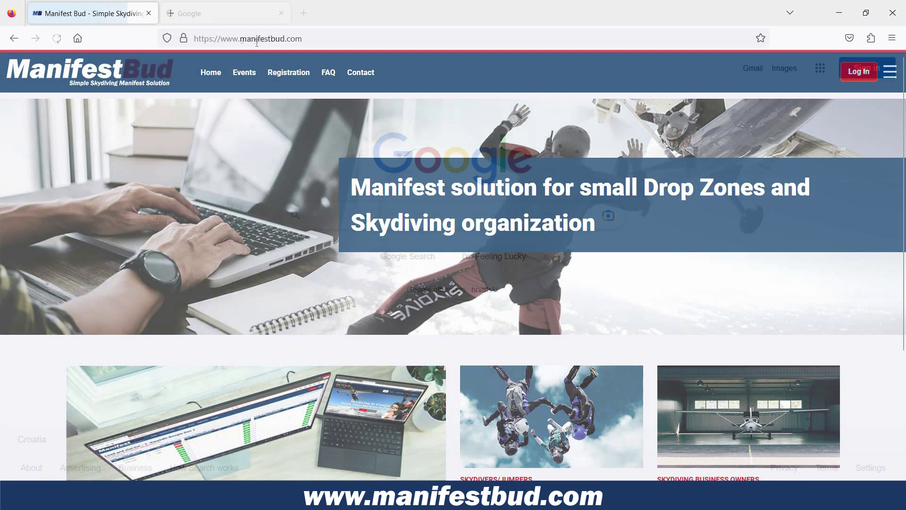
# - Search Google for 'Manifest Bud' and open the site's result
pyautogui.write('Manifest ')
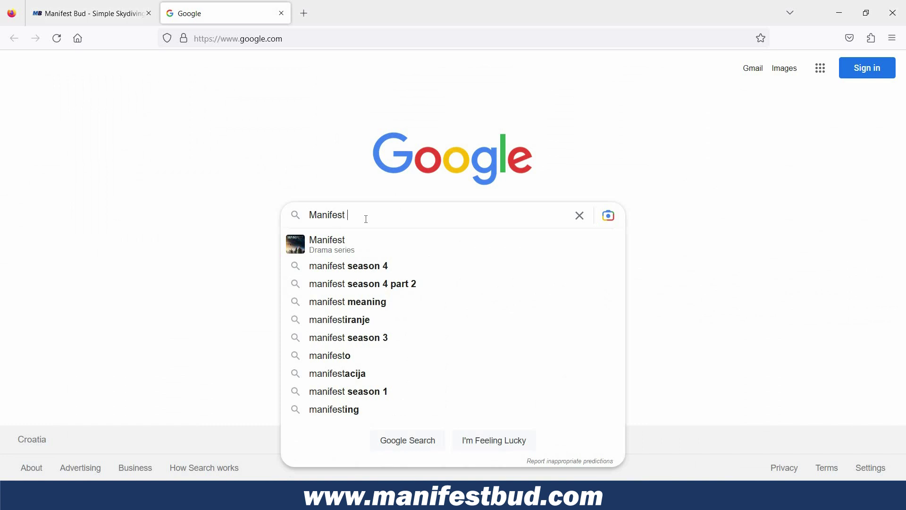
pyautogui.write('Bud')
pyautogui.press('Return')
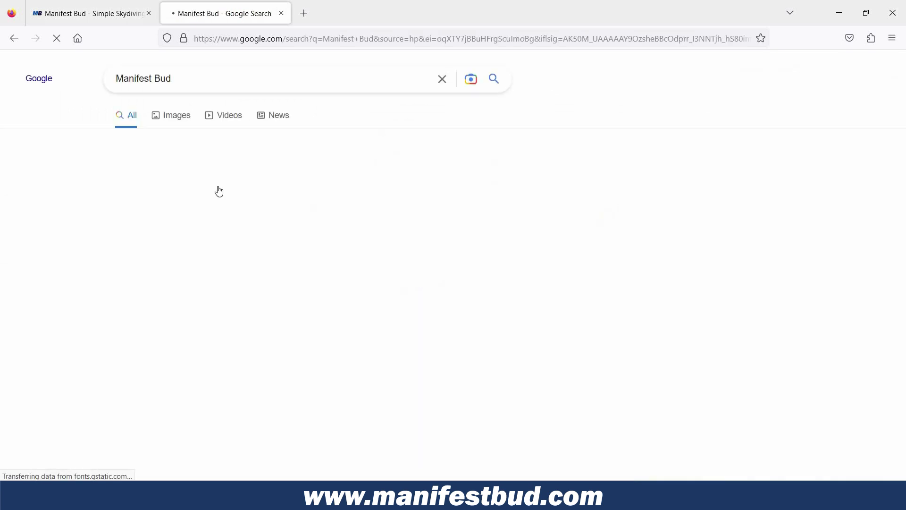
pyautogui.click(220, 189)
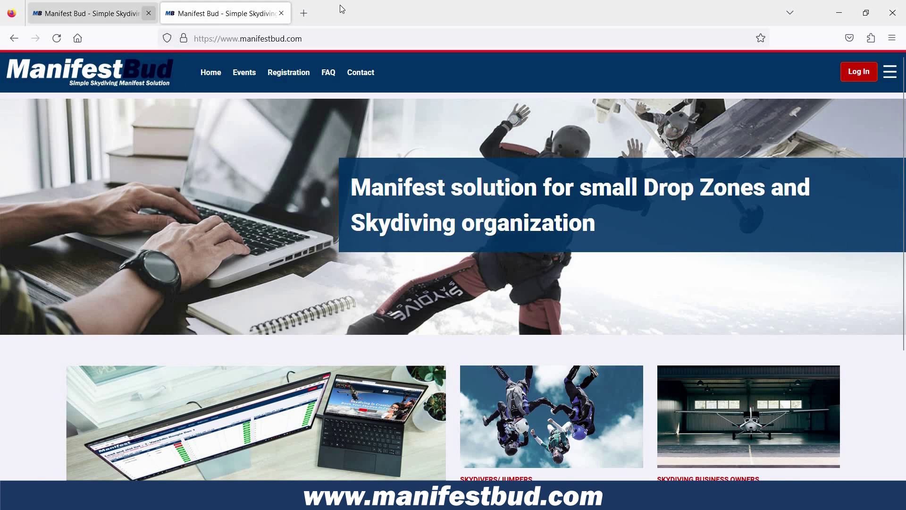
# - Close the duplicate Manifest Bud tab
pyautogui.hotkey('ctrl', 'w')
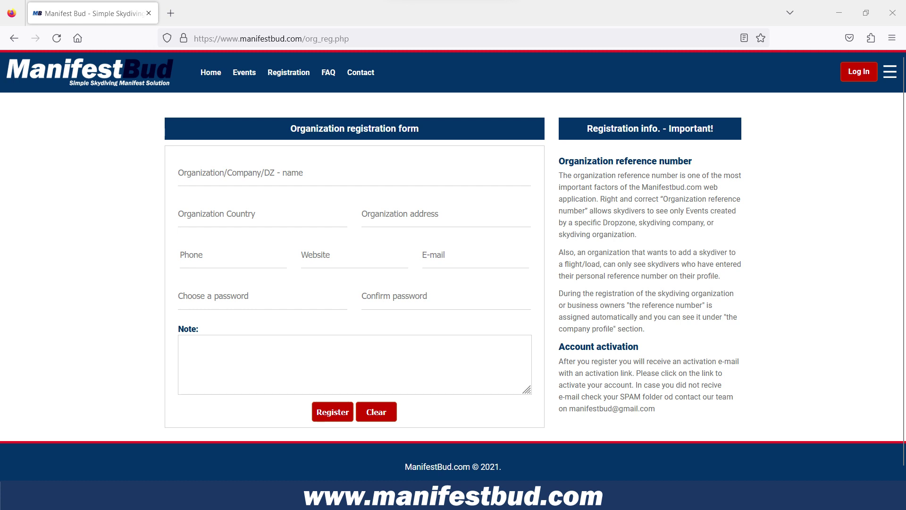
# - Scroll through the jumper registration form's fields, then switch to the Business Owners Registration form
pyautogui.hotkey('alt', 'Left')
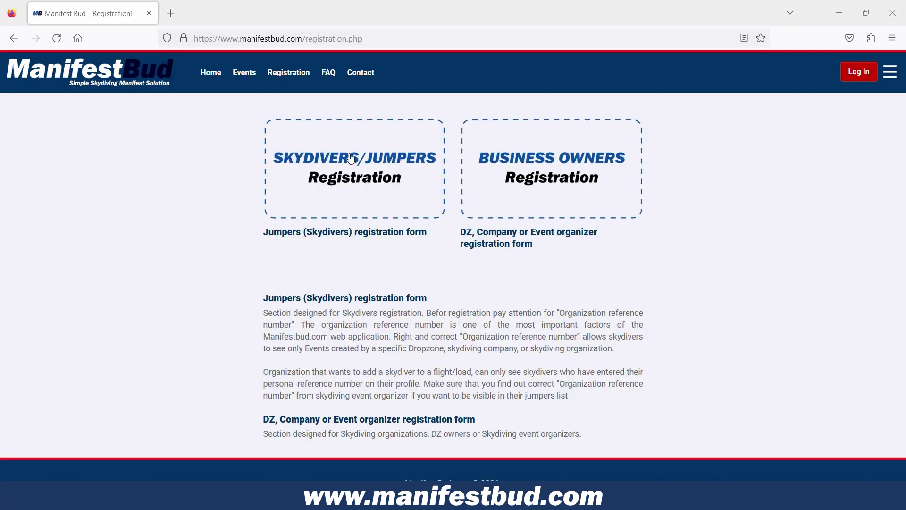
pyautogui.click(263, 191)
pyautogui.click(269, 196)
pyautogui.scroll(-2, 276, 201)
pyautogui.scroll(-7, 275, 202)
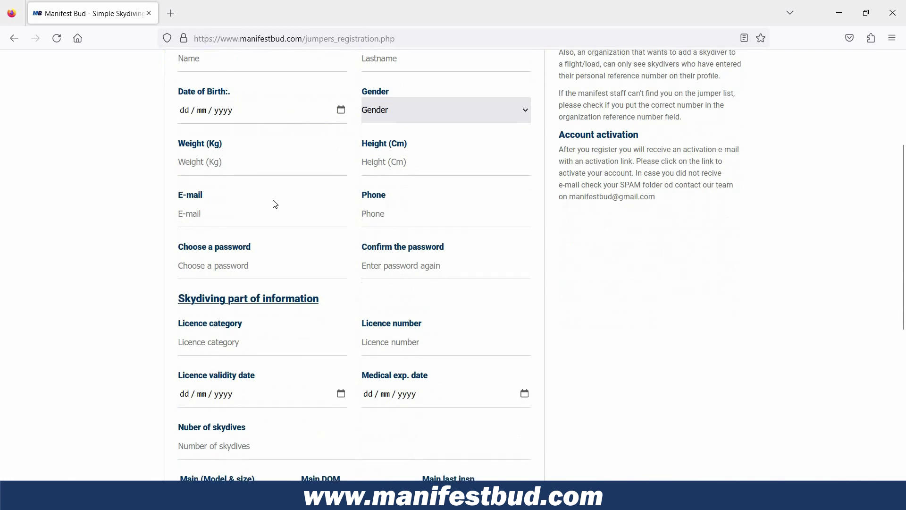
pyautogui.scroll(-4, 261, 314)
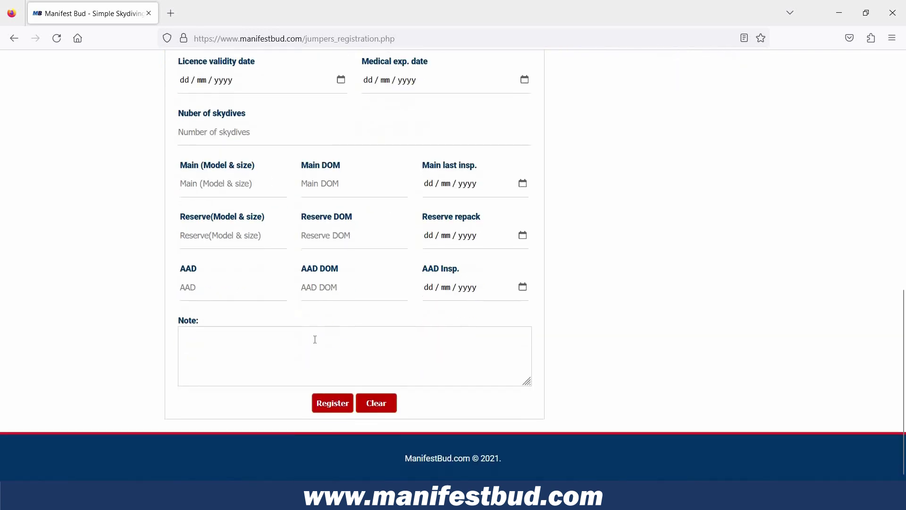
pyautogui.click(315, 336)
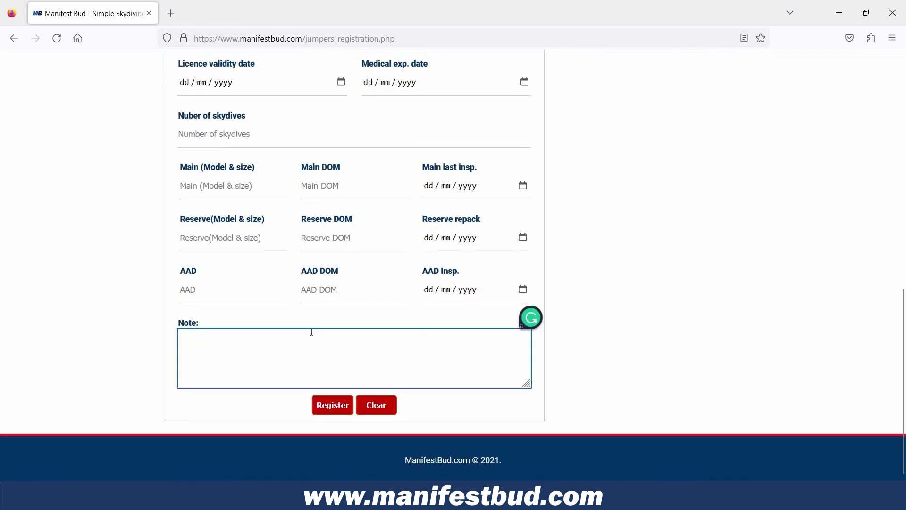
pyautogui.scroll(9, 316, 330)
pyautogui.scroll(3, 285, 90)
pyautogui.click(288, 75)
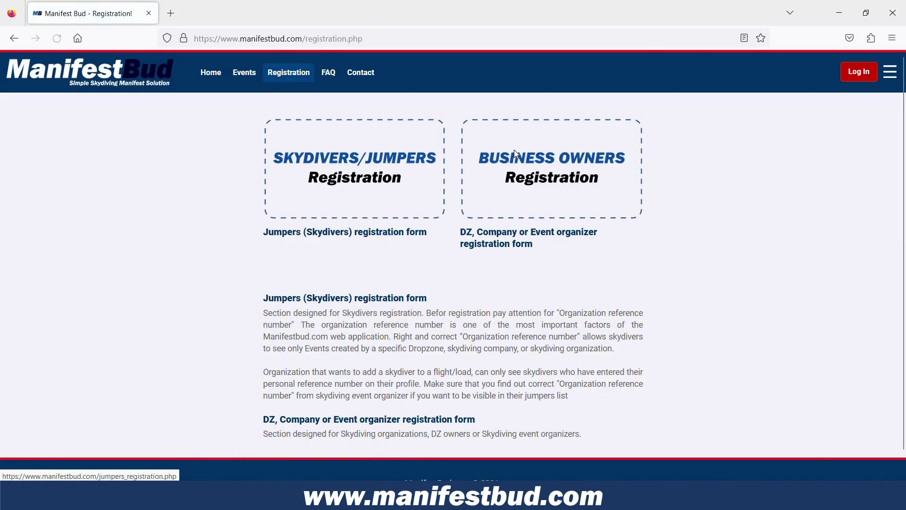
pyautogui.click(514, 149)
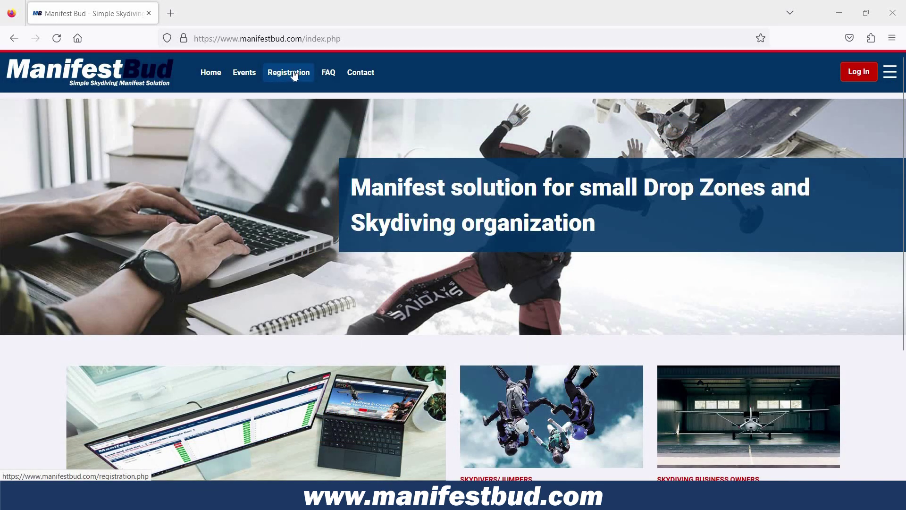
# - Open the Registration page from the top nav, then reload it from the site menu
pyautogui.click(293, 74)
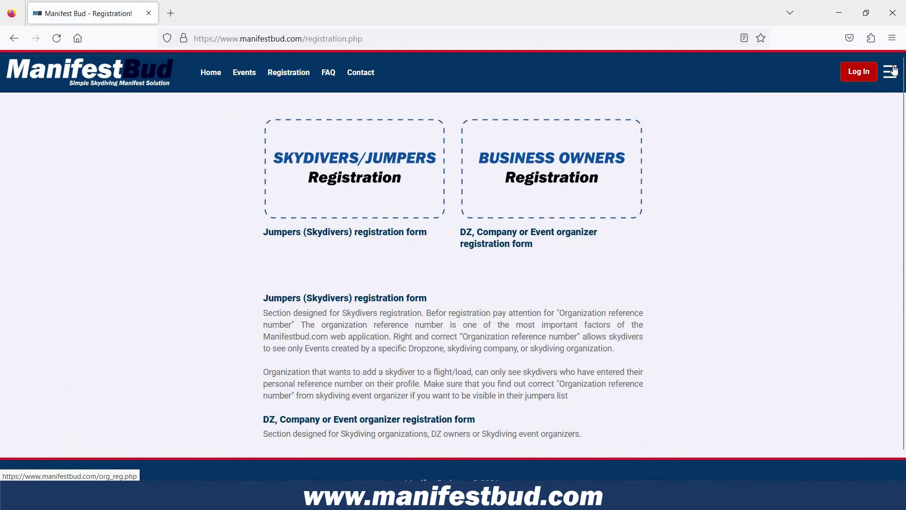
pyautogui.click(891, 71)
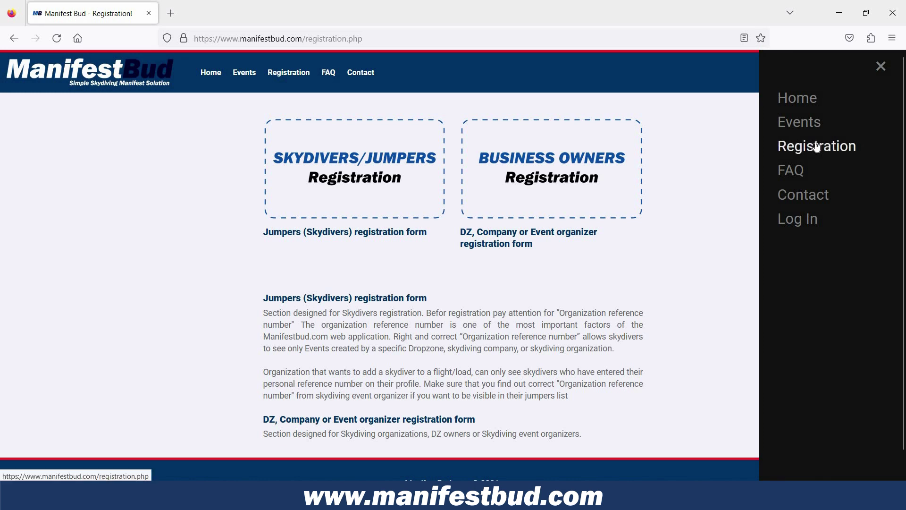
pyautogui.click(818, 146)
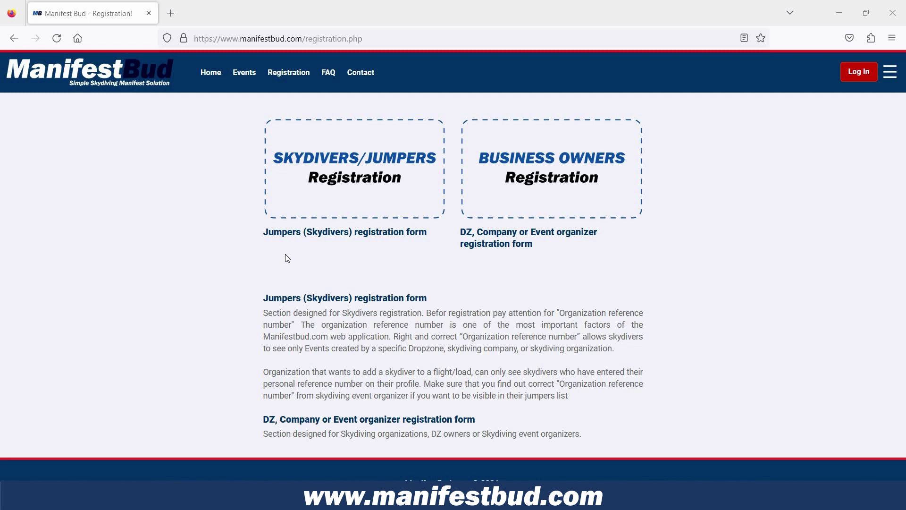
# - Open the Business Owners Registration form and start in the organization name field
pyautogui.click(555, 167)
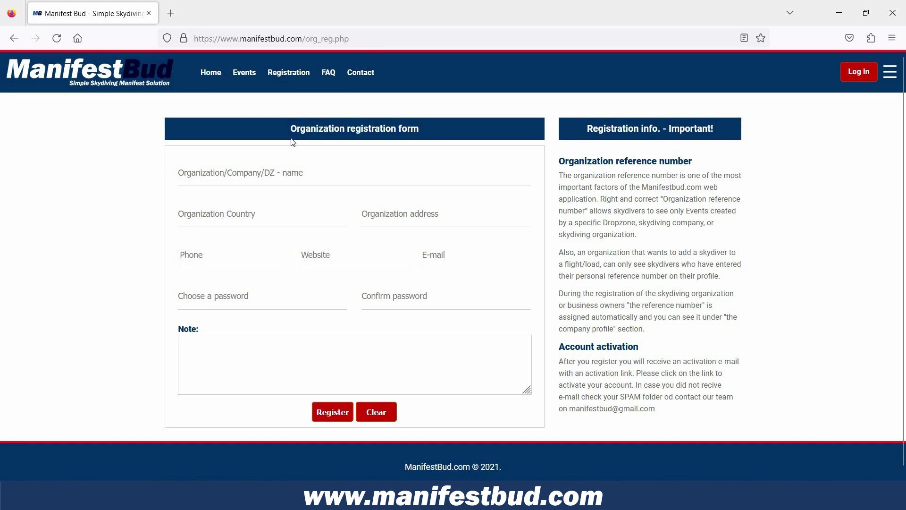
pyautogui.click(271, 175)
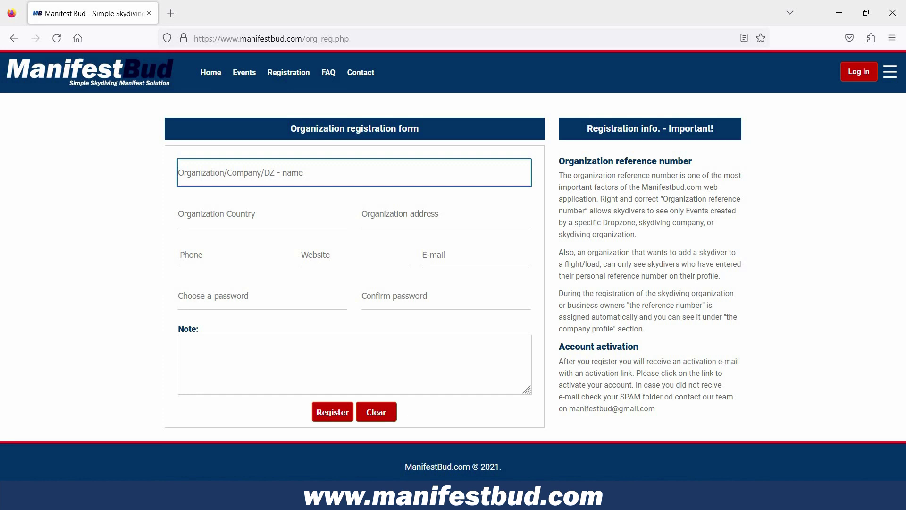
# - Enter name 'Skydive Manifest Bud', country 'Manifestland' and address 'Manifest Street 1'
pyautogui.write('Skydiv')
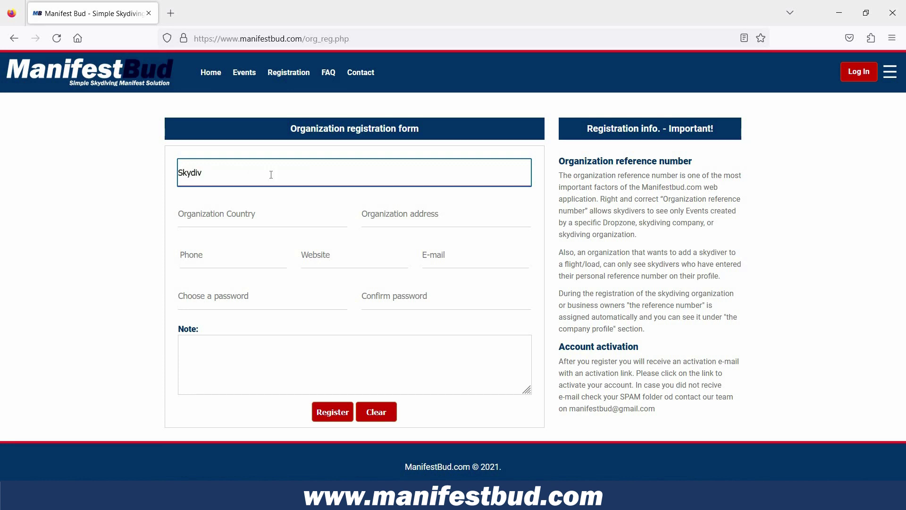
pyautogui.write('e Manifest Bud')
pyautogui.click(263, 216)
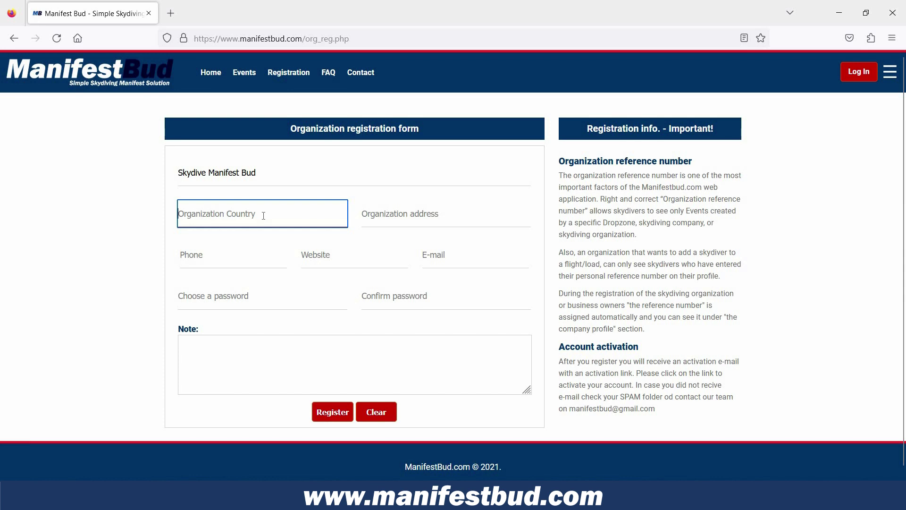
pyautogui.write('Manifestland')
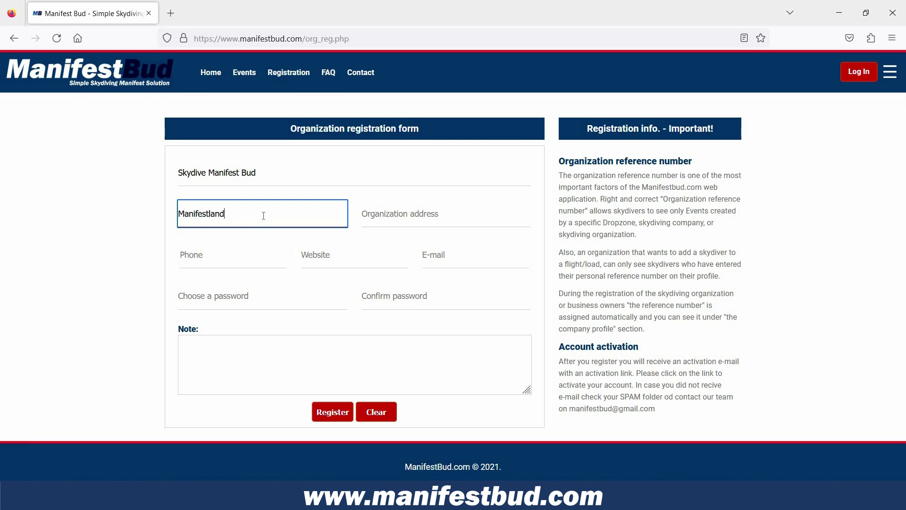
pyautogui.press('Tab')
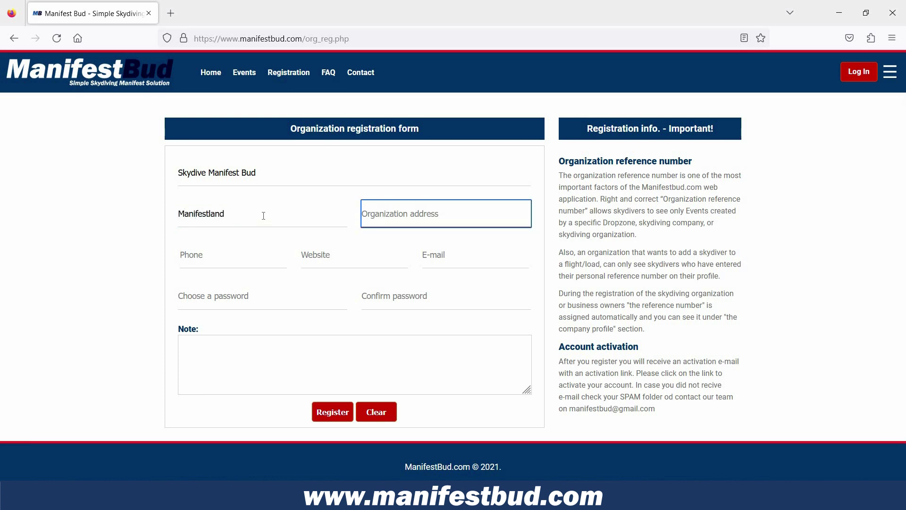
pyautogui.write('Manifest S')
pyautogui.write('treet 1')
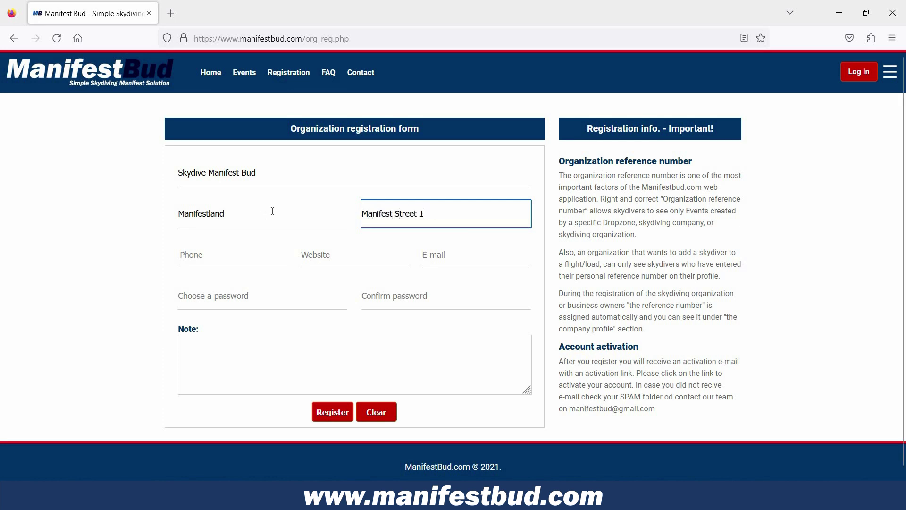
pyautogui.press('Tab')
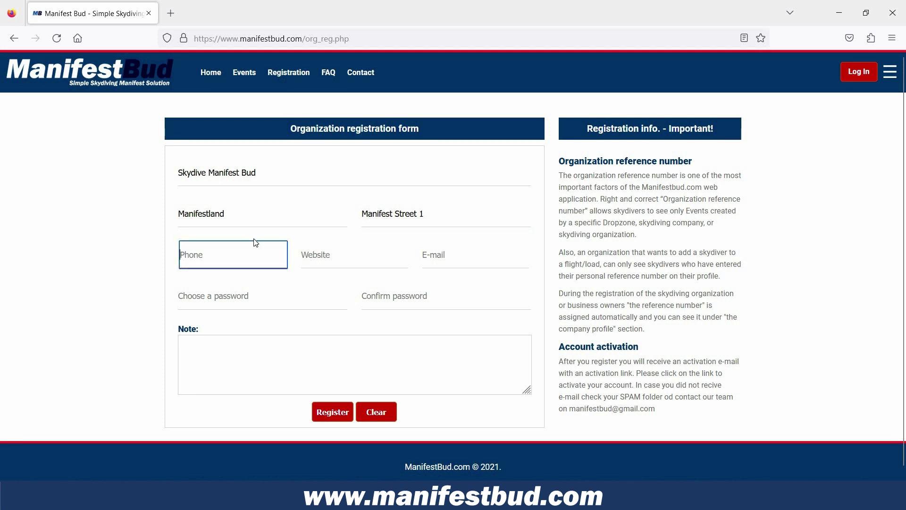
pyautogui.write('+123456789')
pyautogui.click(367, 256)
pyautogui.write('www.manifestbud.com')
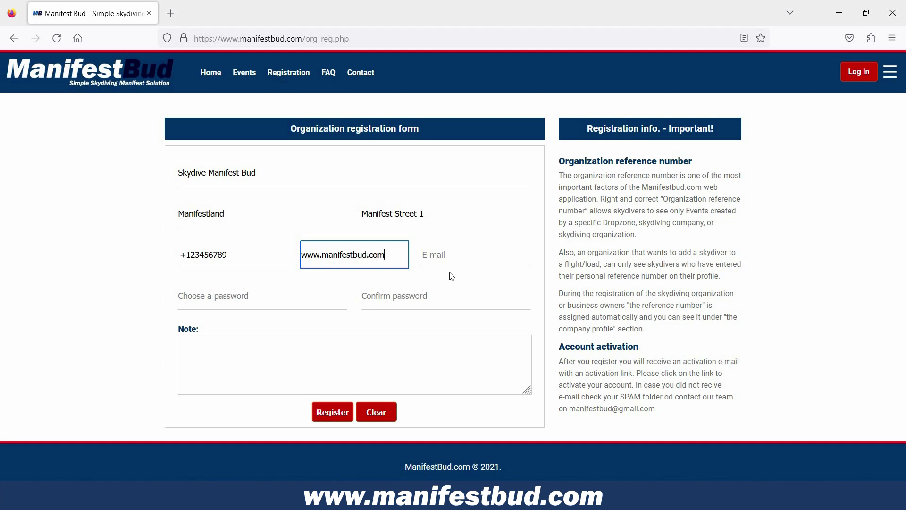
pyautogui.click(452, 255)
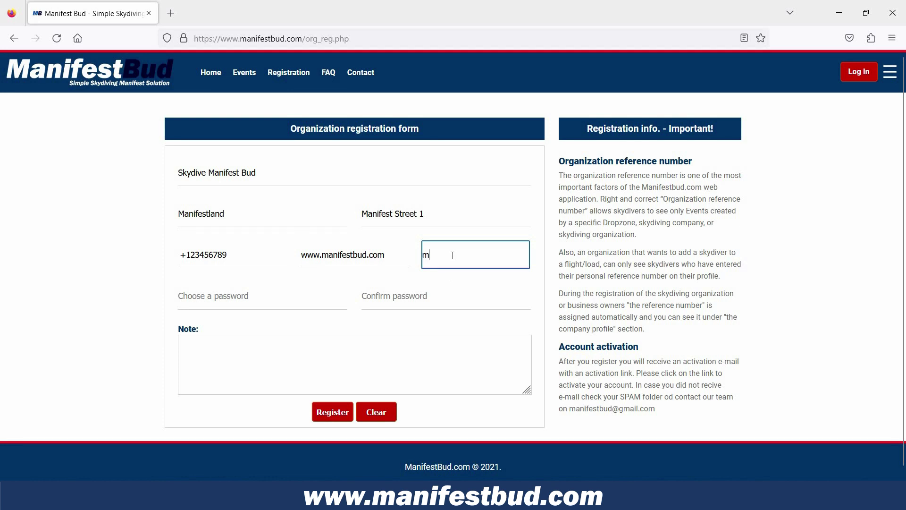
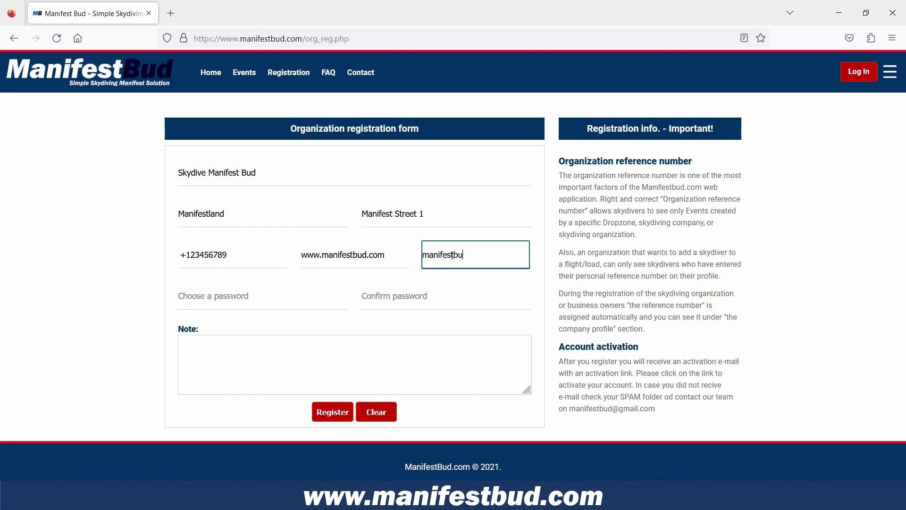
pyautogui.press('Tab')
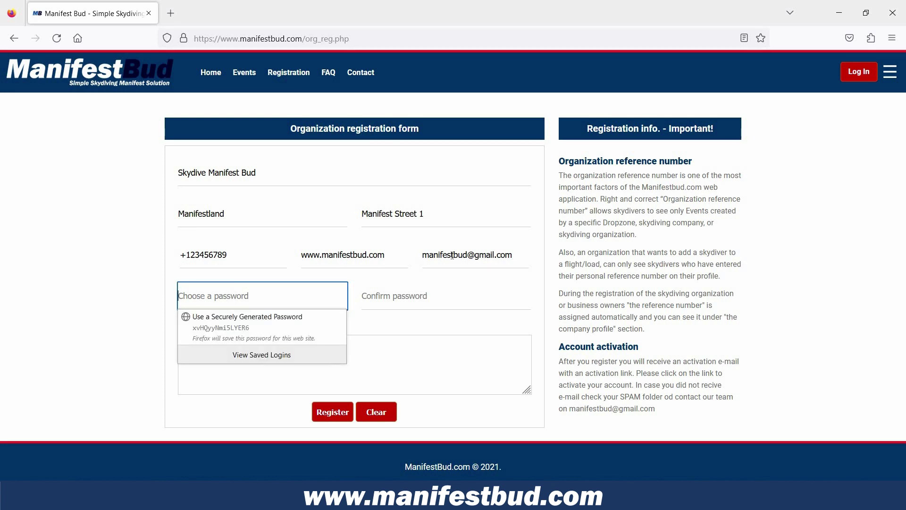
# - Enter and confirm the account password, declining the suggested password
pyautogui.click(144, 263)
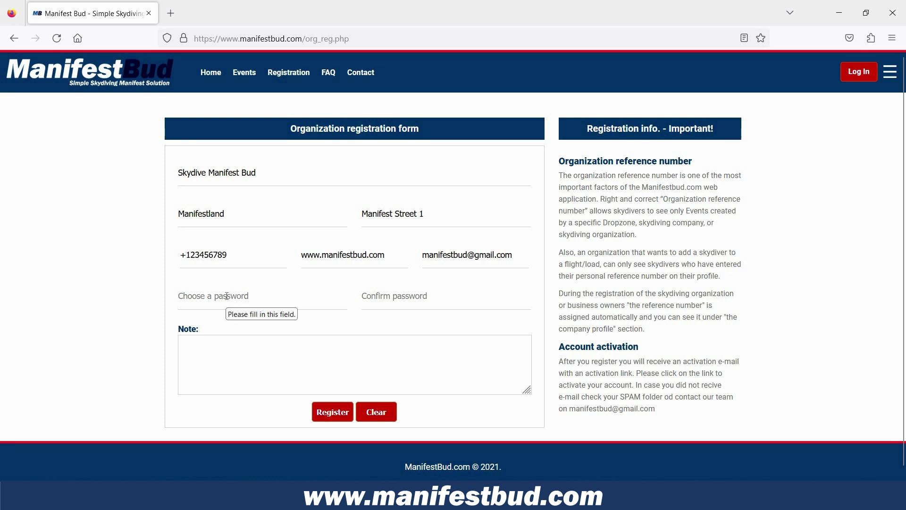
pyautogui.click(227, 296)
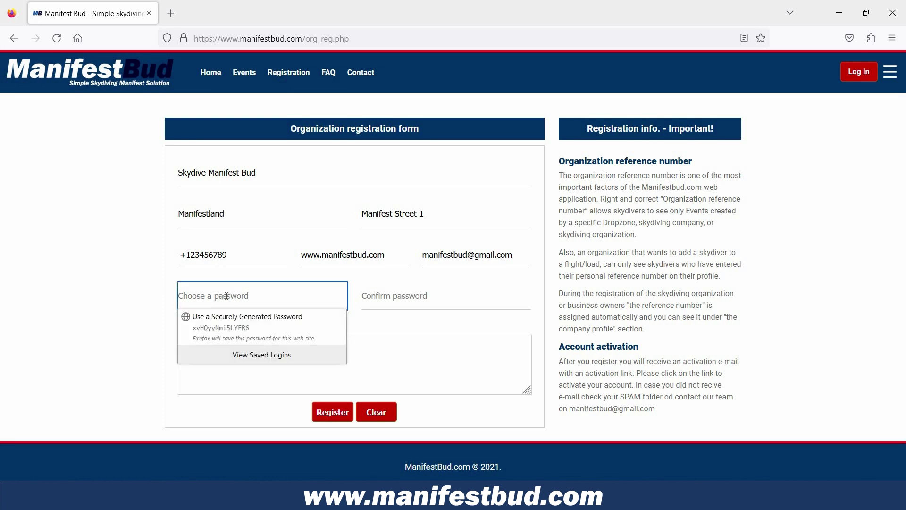
pyautogui.write('123456789')
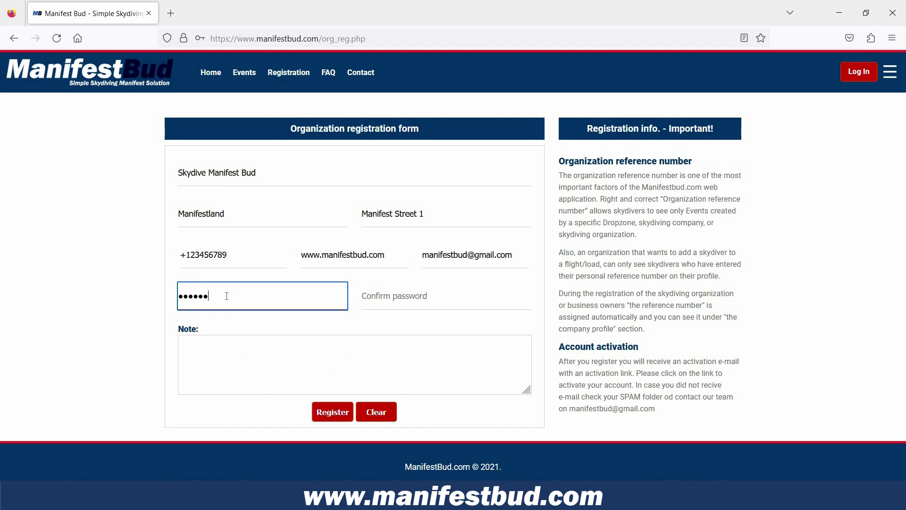
pyautogui.click(398, 294)
pyautogui.write('123456789')
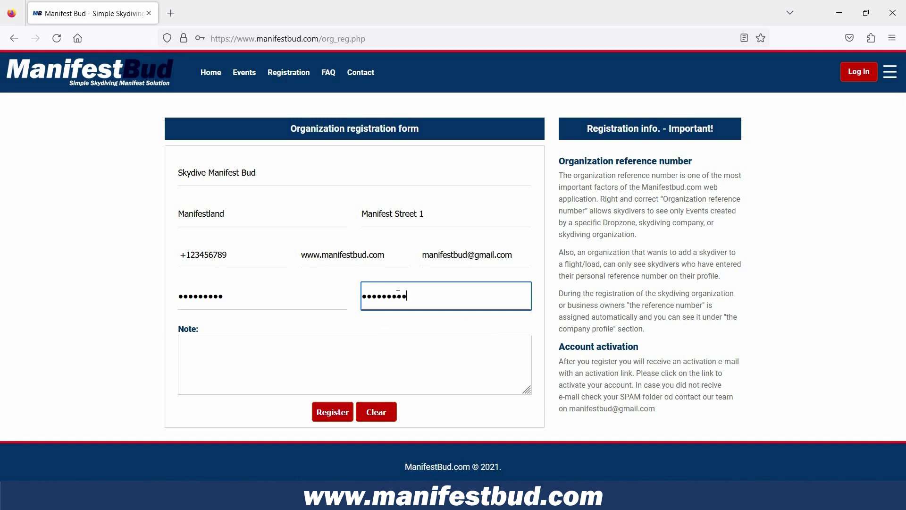
# - Add the note 'I love Manifest Bud :)' and submit the registration
pyautogui.click(248, 348)
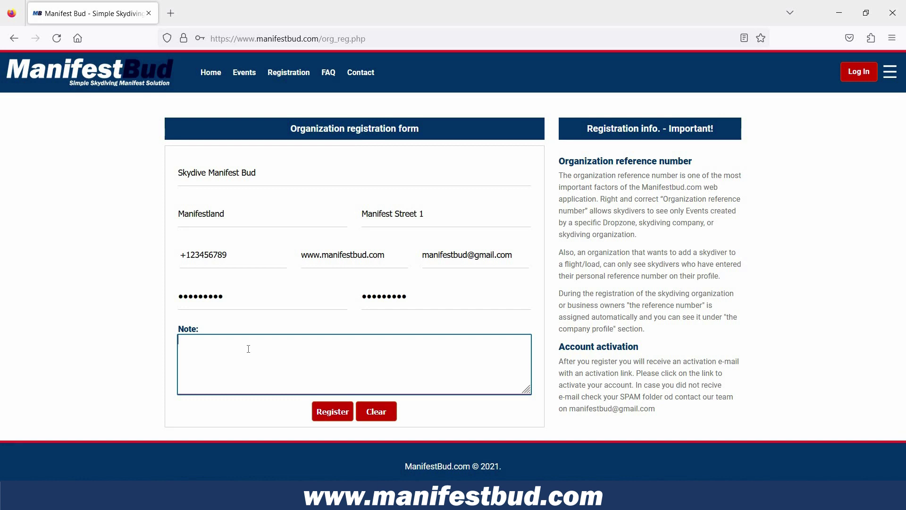
pyautogui.write('I love Manifest Bud')
pyautogui.press('BackSpace')
pyautogui.press('BackSpace')
pyautogui.press('BackSpace')
pyautogui.write('Bud :)')
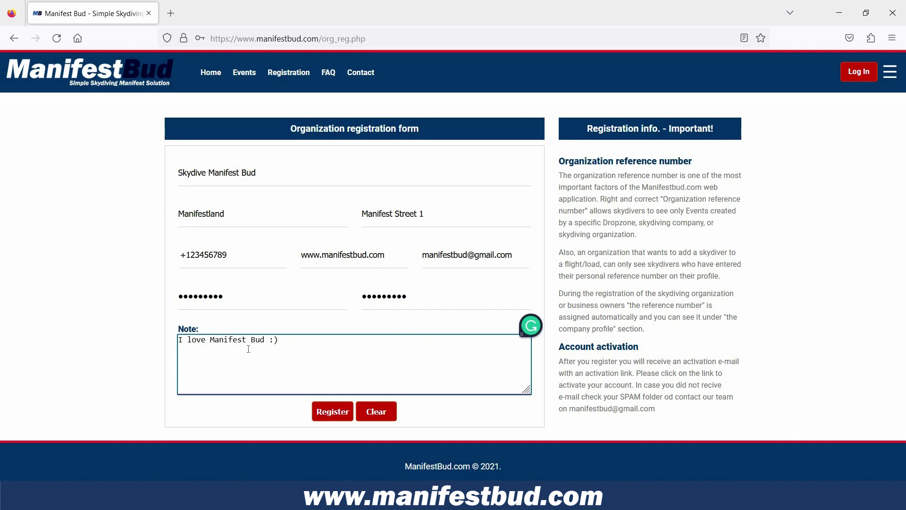
pyautogui.click(332, 412)
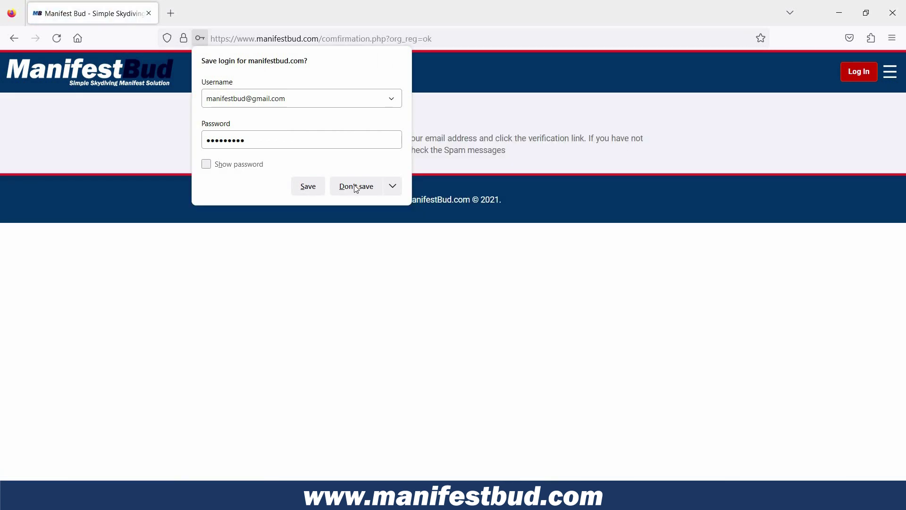
# - Dismiss Firefox's save-login offer after registering
pyautogui.click(308, 196)
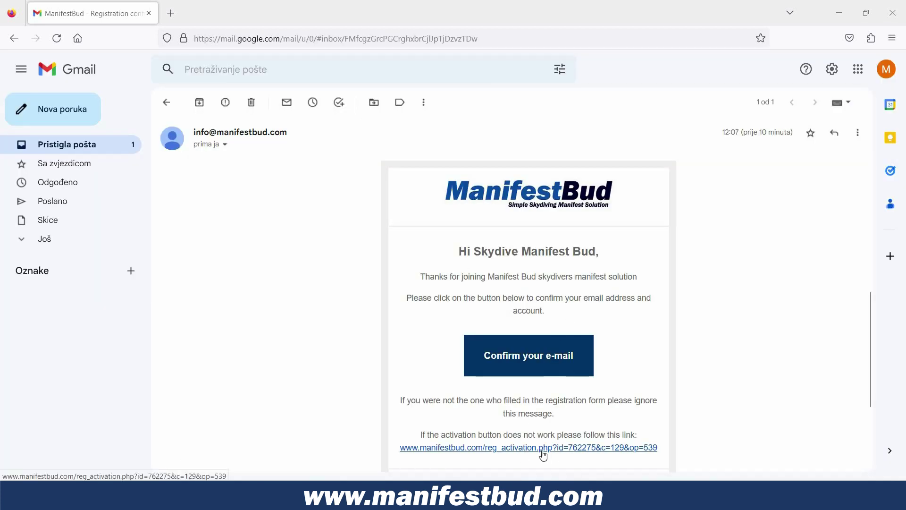
# - Confirm the organization's e-mail address from the ManifestBud activation message
pyautogui.click(528, 358)
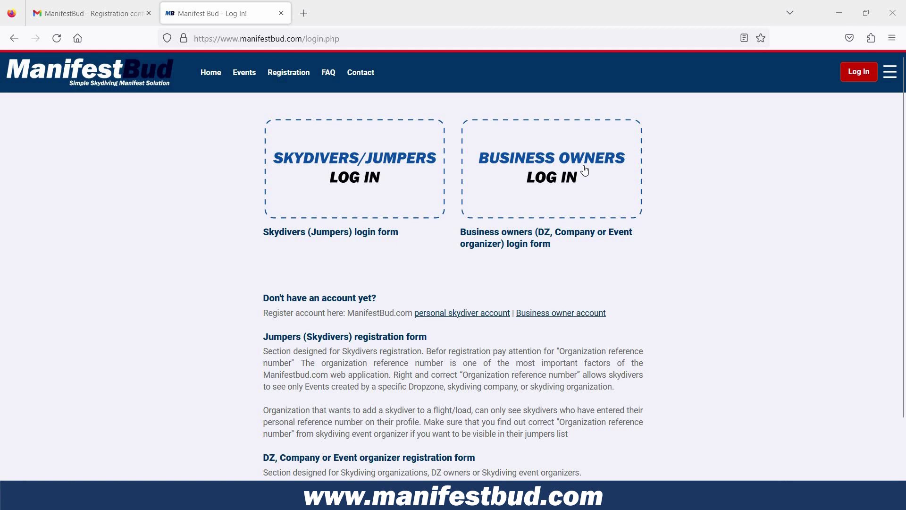
# - Log in as the business owner with the autofilled credentials and open the company profile
pyautogui.click(585, 171)
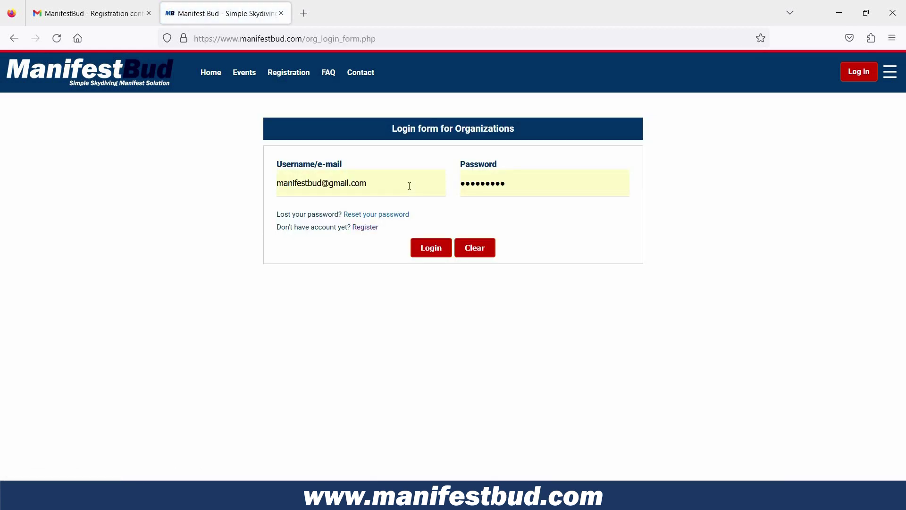
pyautogui.click(438, 251)
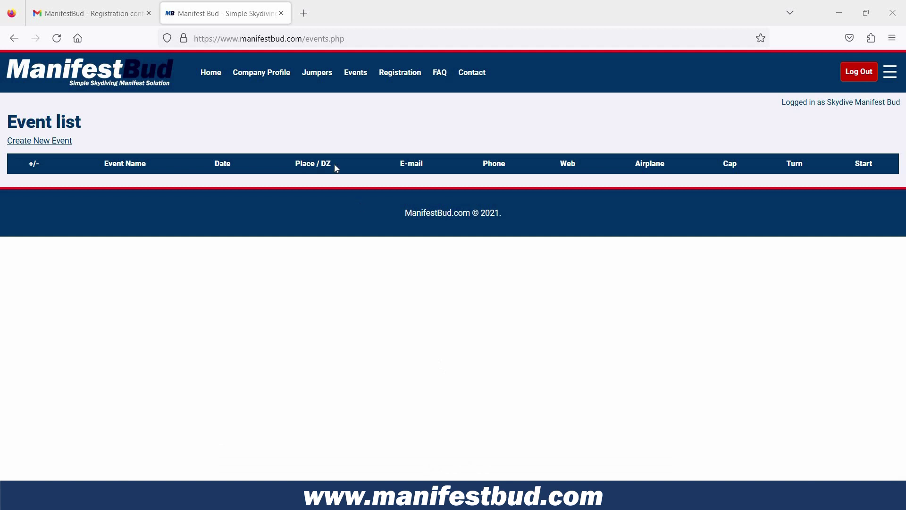
pyautogui.click(269, 74)
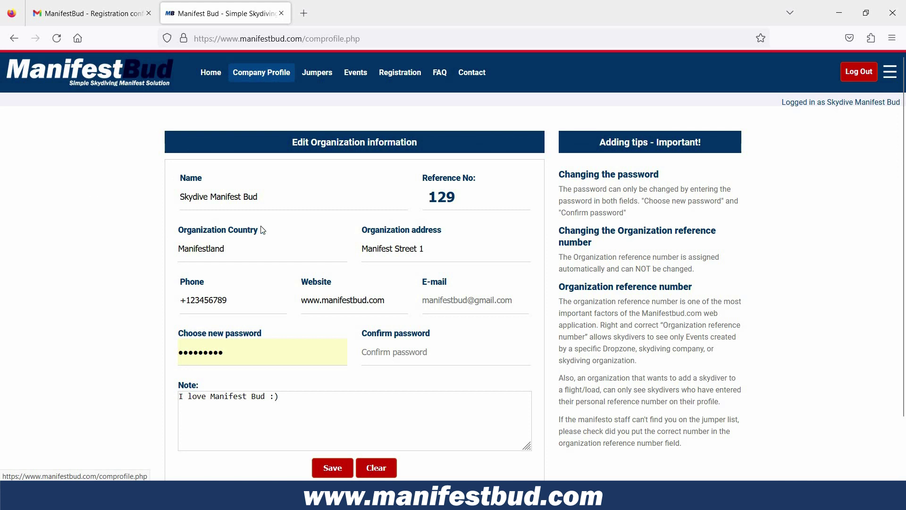
# - Append 11 to make the address 'Manifest Street 111', then select reference number 129
pyautogui.scroll(-2, 266, 226)
pyautogui.scroll(2, 278, 217)
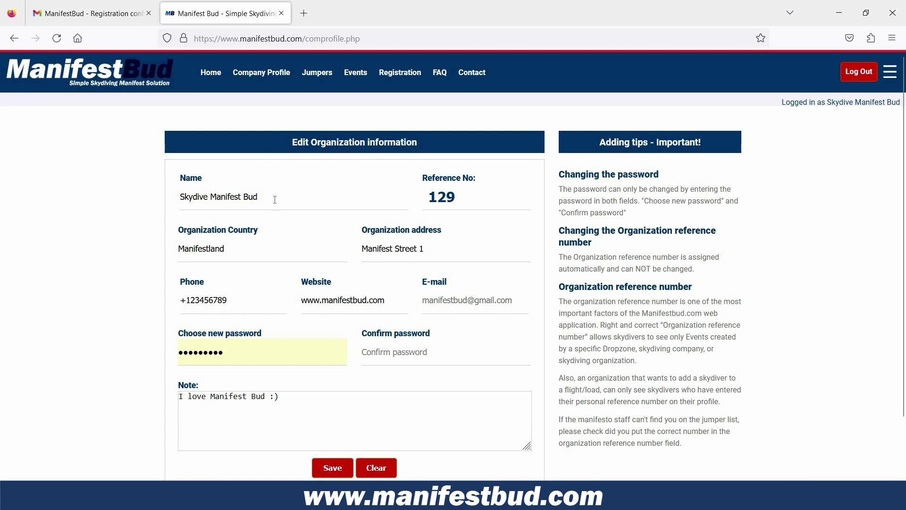
pyautogui.click(431, 245)
pyautogui.write('11')
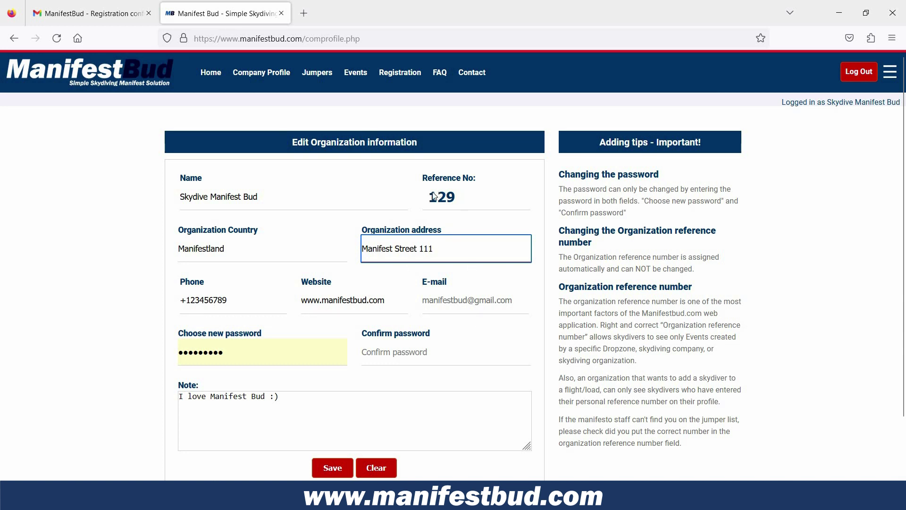
pyautogui.click(420, 203)
pyautogui.doubleClick(483, 207)
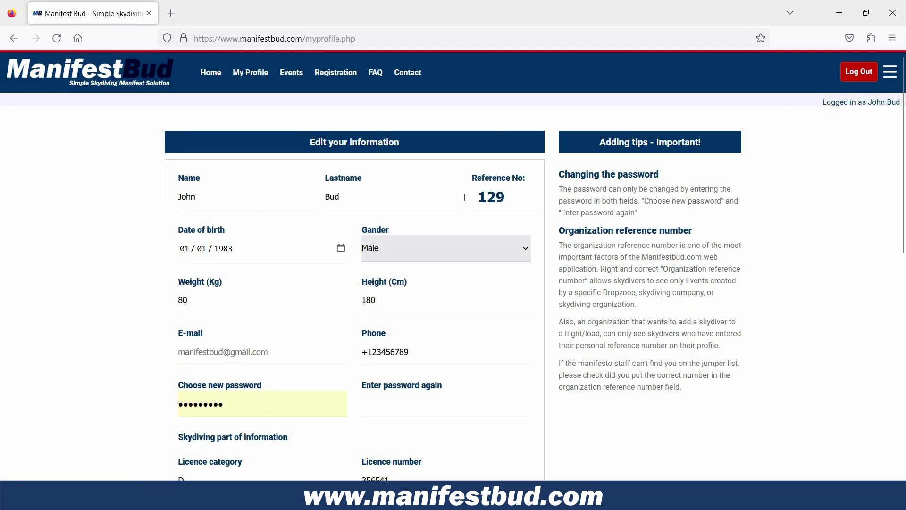
# - Save the jumper profile with reference number 100 and check the visible events
pyautogui.doubleClick(489, 197)
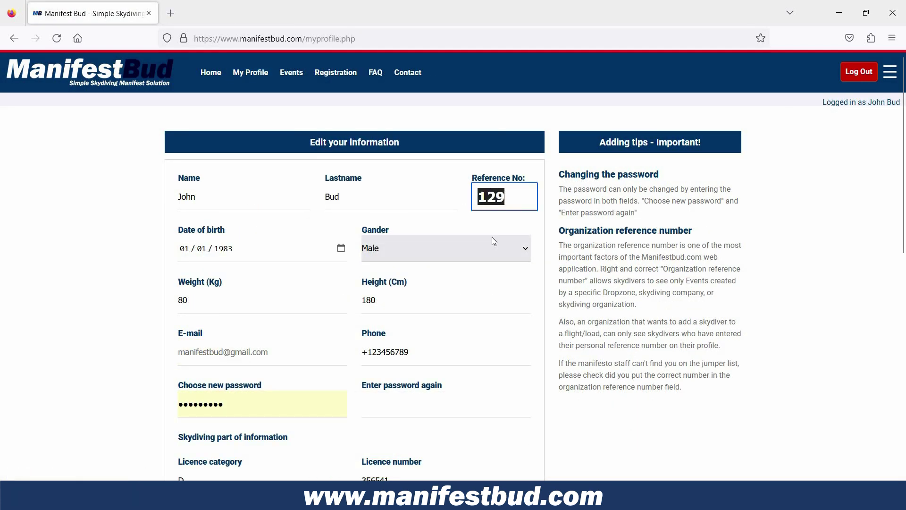
pyautogui.write('100')
pyautogui.click(579, 285)
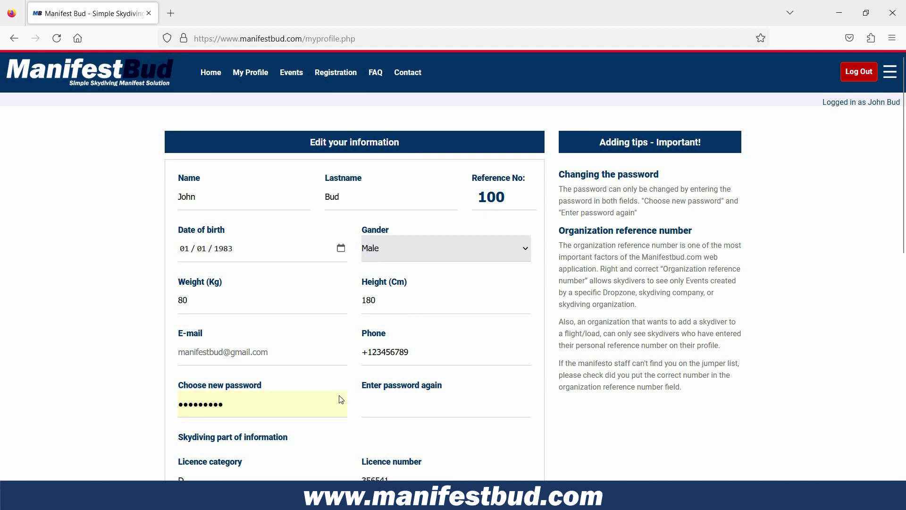
pyautogui.scroll(-10, 341, 406)
pyautogui.click(341, 404)
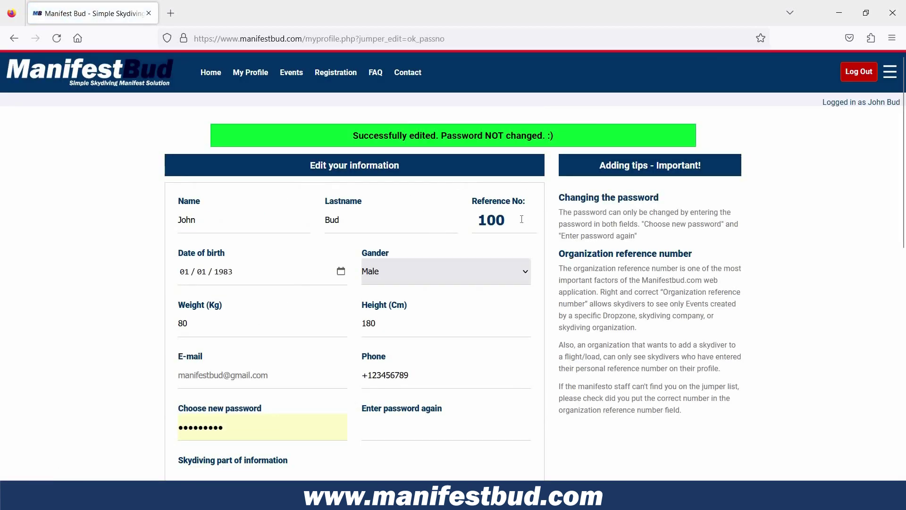
pyautogui.click(287, 77)
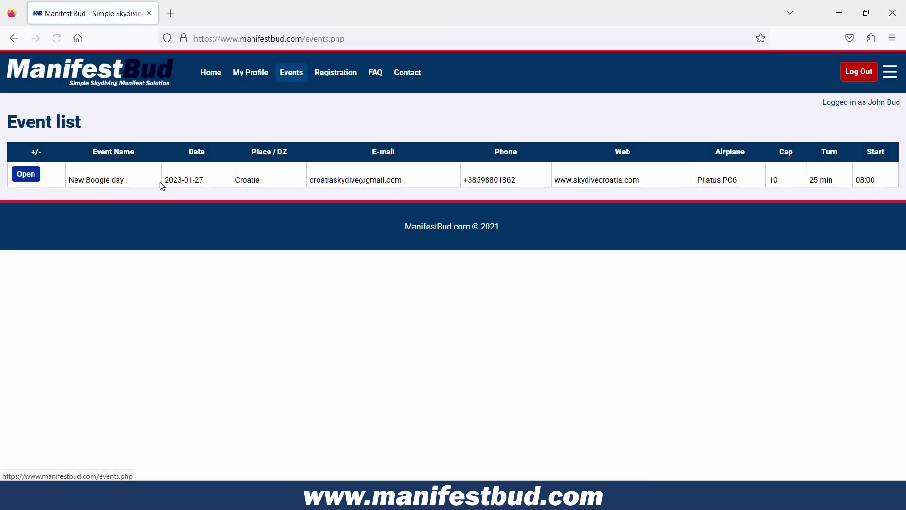
pyautogui.click(259, 73)
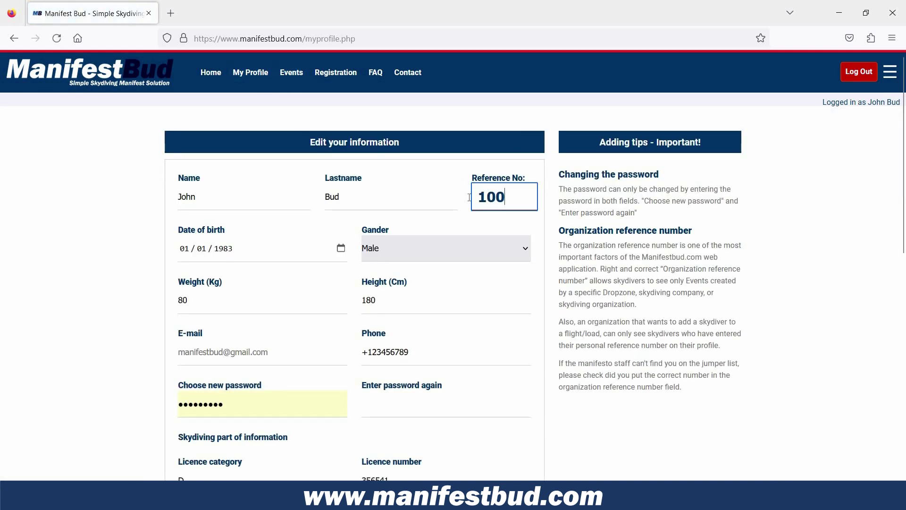
# - Change the jumper's reference number to 130, save, and recheck the events
pyautogui.moveTo(506, 197); pyautogui.dragTo(469, 197)
pyautogui.write('130')
pyautogui.scroll(-8, 359, 330)
pyautogui.press('Return')
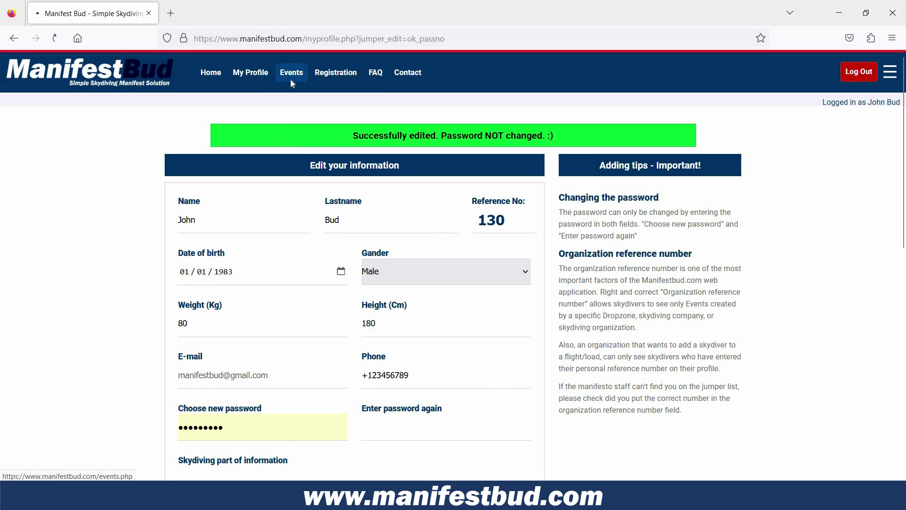
pyautogui.click(291, 75)
pyautogui.click(254, 76)
# - Set the jumper's reference number to 129, save, and check the event list again
pyautogui.moveTo(505, 197); pyautogui.dragTo(456, 200)
pyautogui.write('19')
pyautogui.press('BackSpace')
pyautogui.write('2')
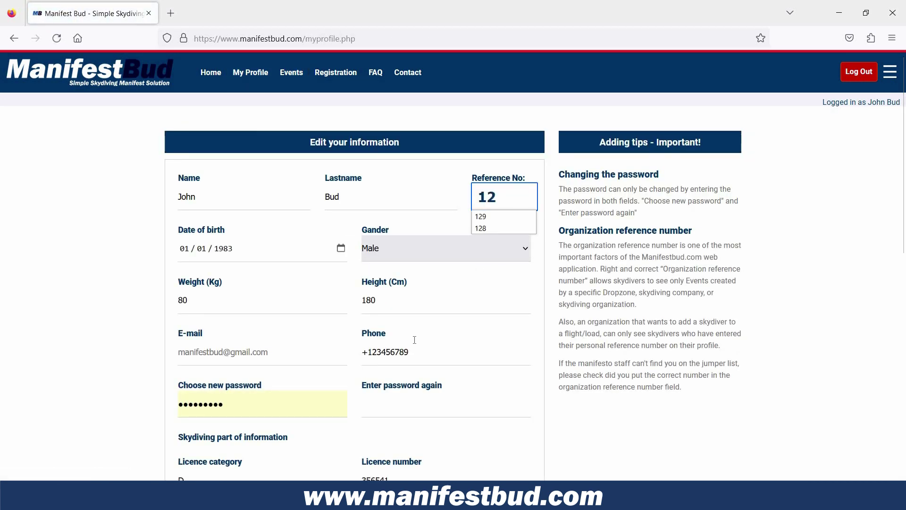
pyautogui.scroll(-10, 358, 236)
pyautogui.press('Return')
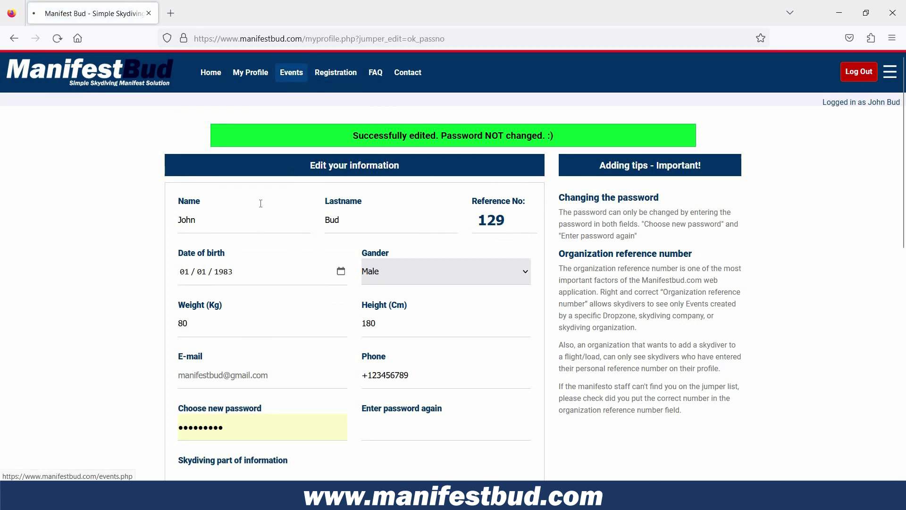
pyautogui.click(293, 76)
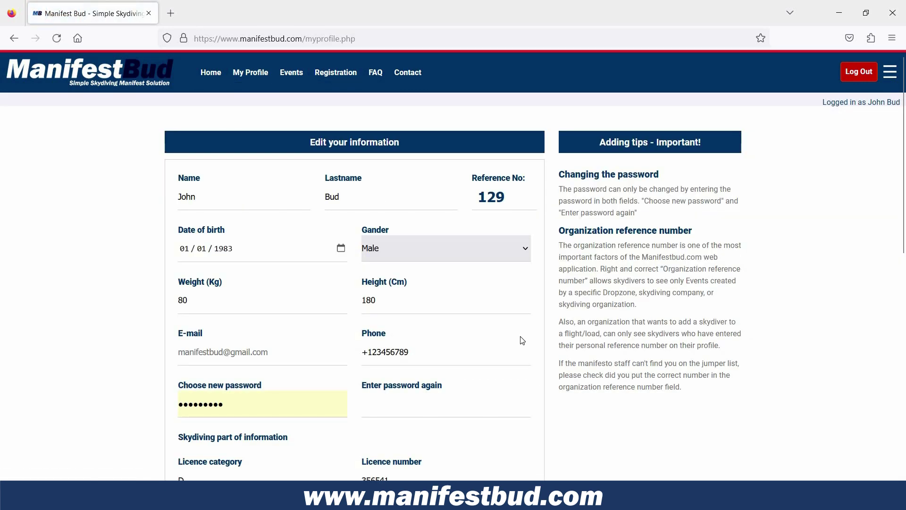